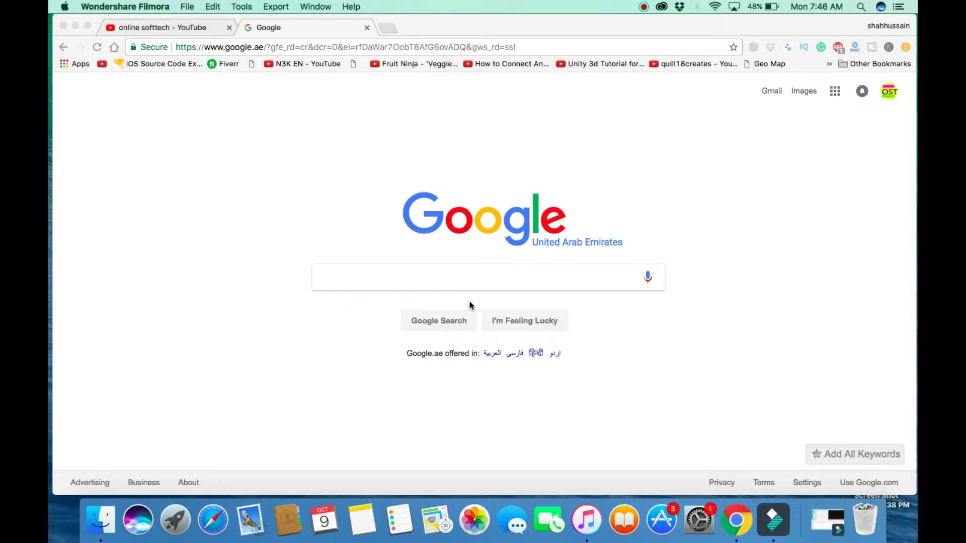
Search Google for jobs.abudhabi.ae
left_click(371, 276)
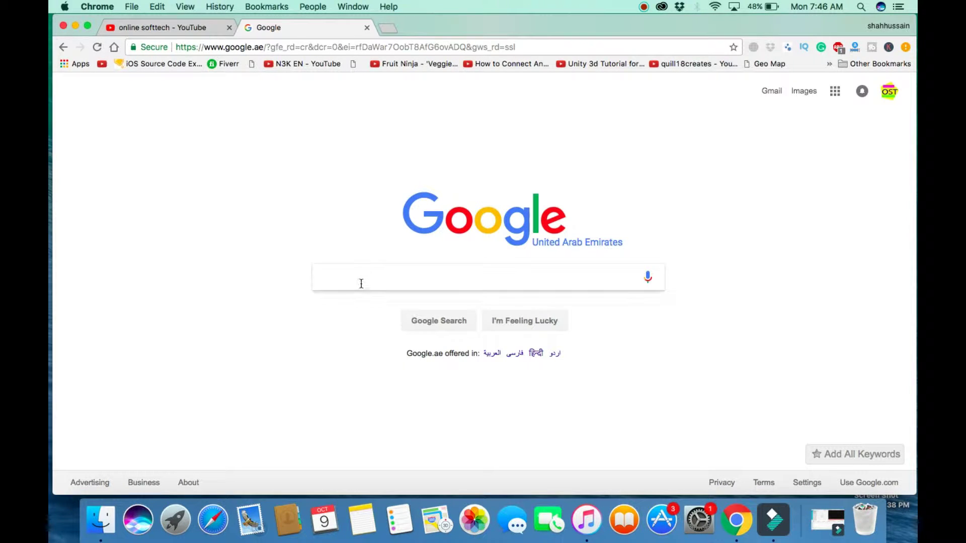
left_click(361, 283)
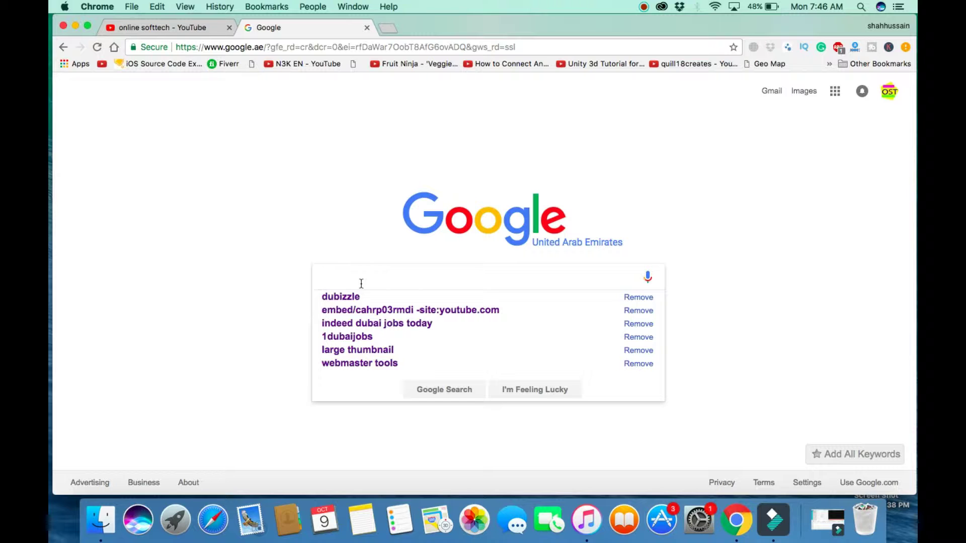
type("jos")
key("BackSpace")
type("bs.")
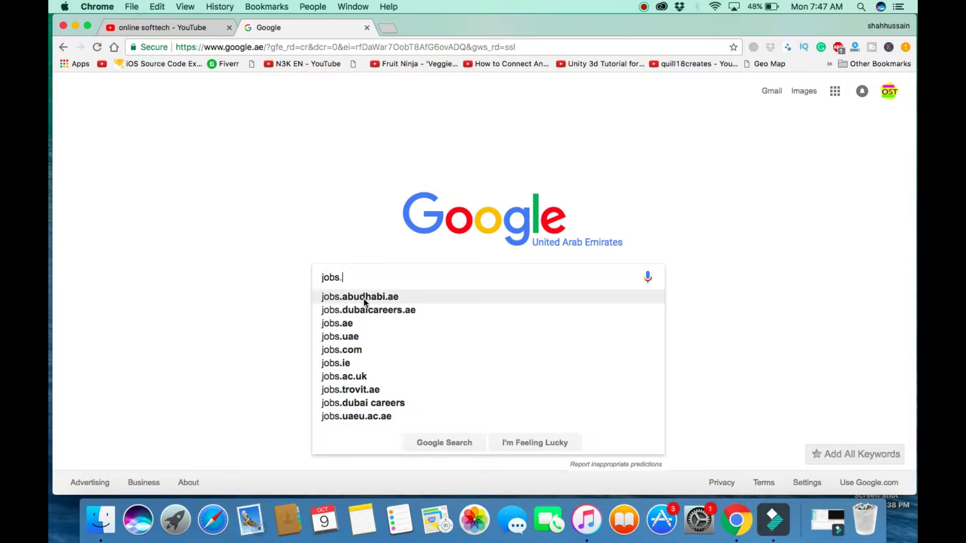
left_click(407, 299)
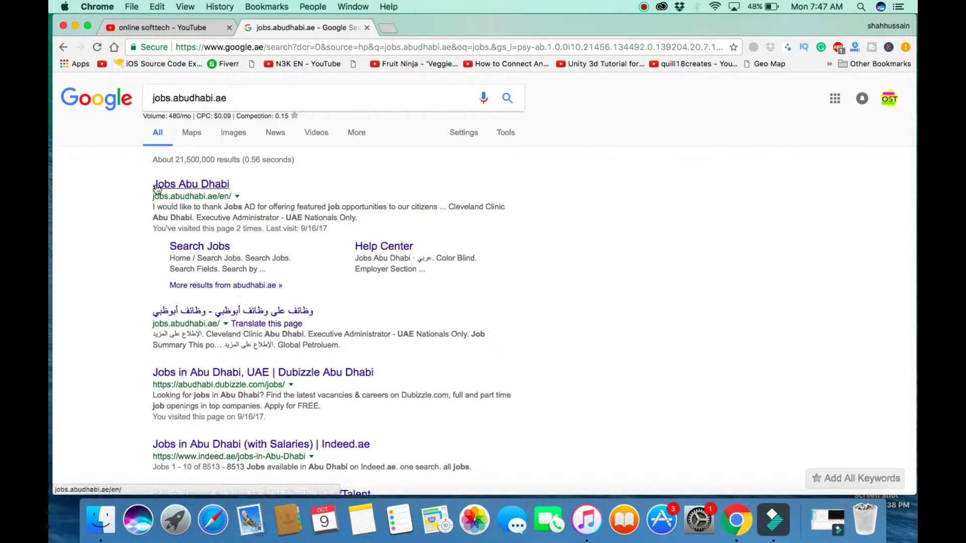
Open the Jobs Abu Dhabi site from the results, dismiss the user migration notice and look over the home page's job listings
left_click(183, 187)
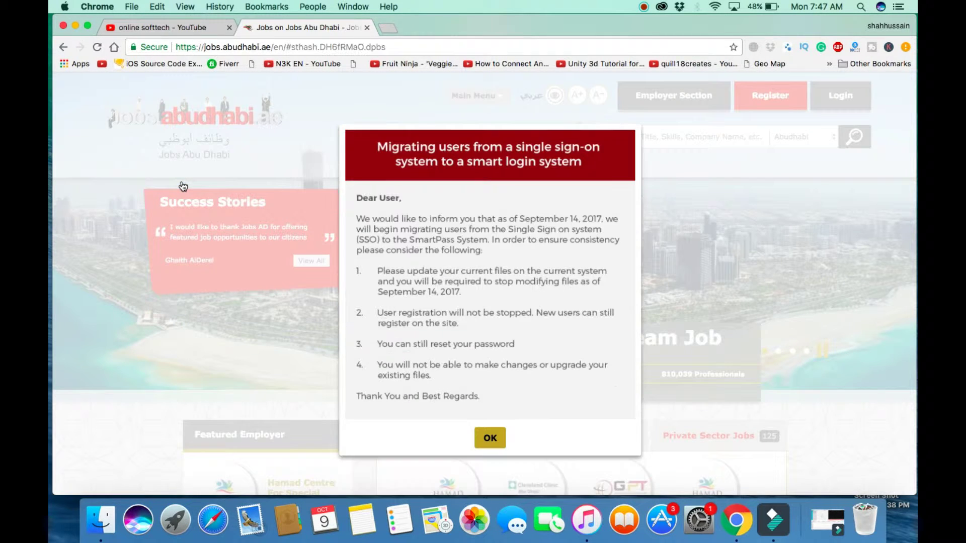
left_click(490, 437)
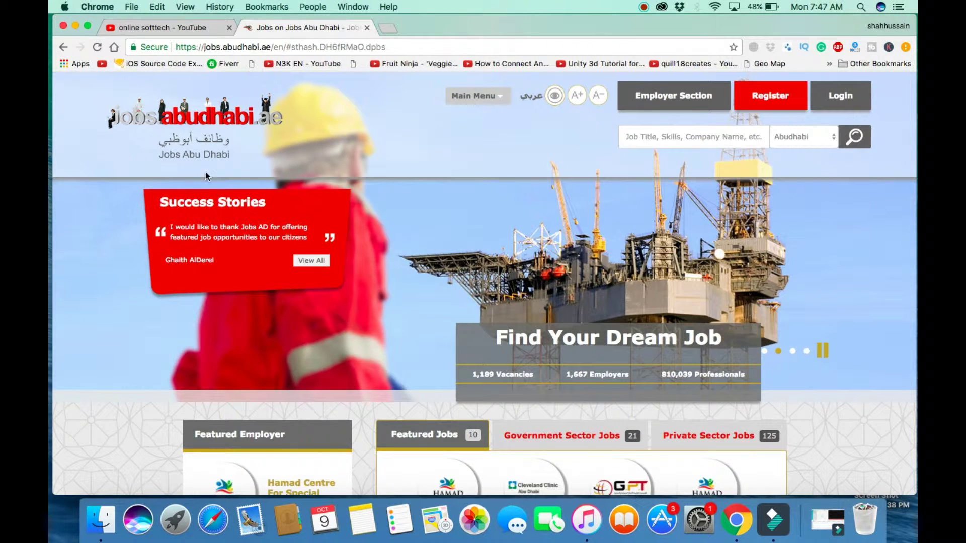
scroll(551, 348, "down", 8)
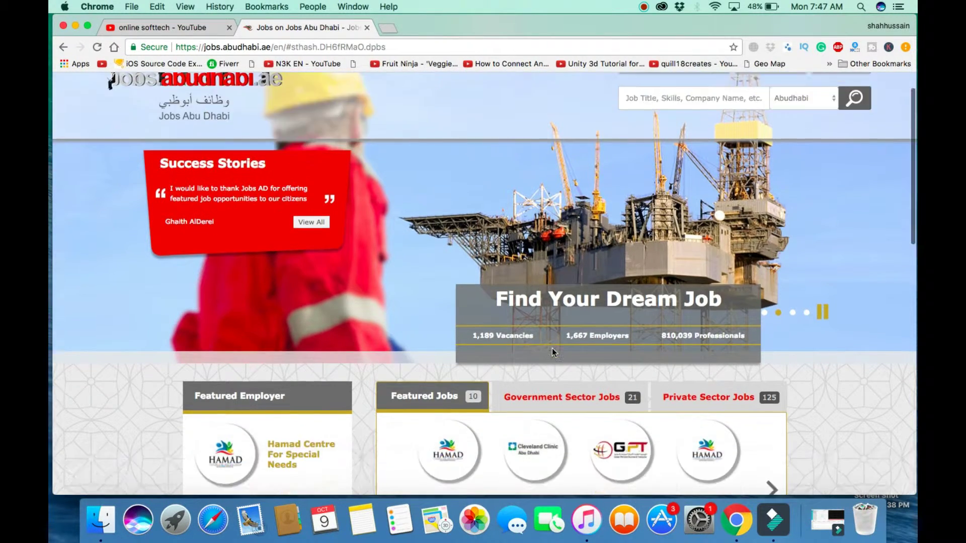
scroll(552, 348, "down", 1)
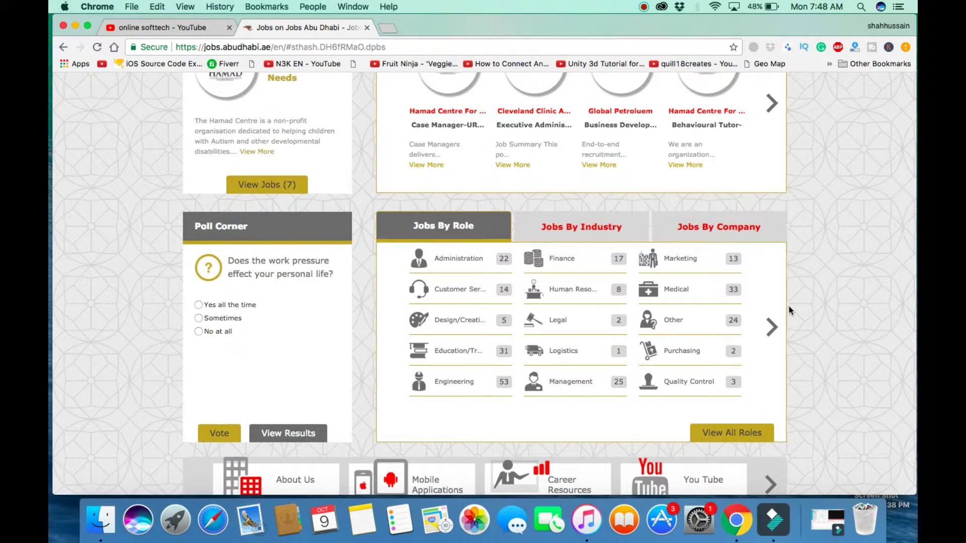
Log in to the Jobs Abu Dhabi account with the saved username and password
scroll(789, 306, "up", 15)
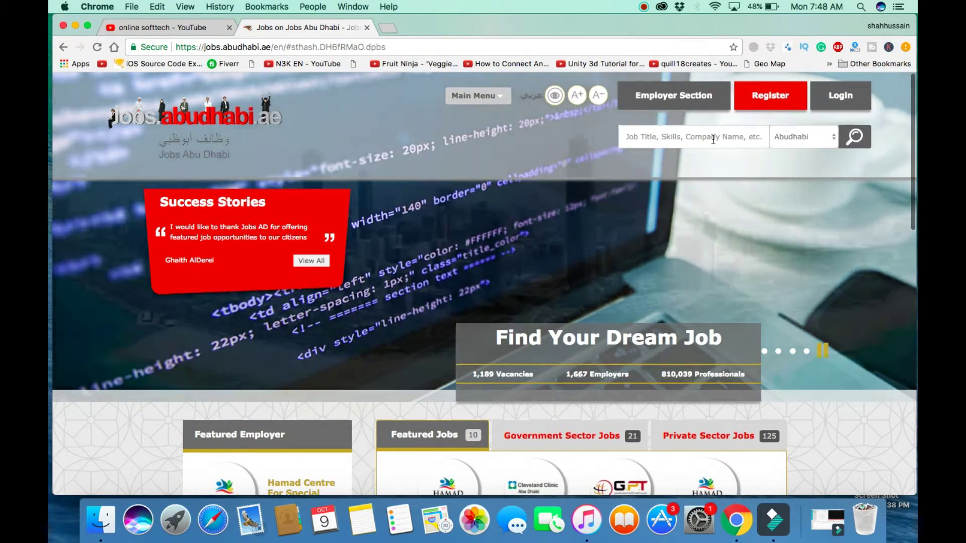
left_click(702, 137)
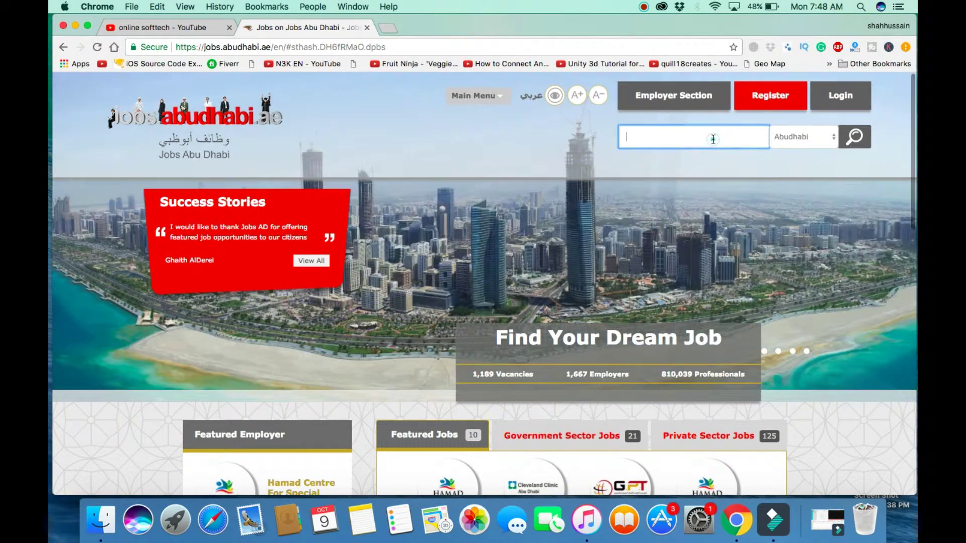
left_click(823, 94)
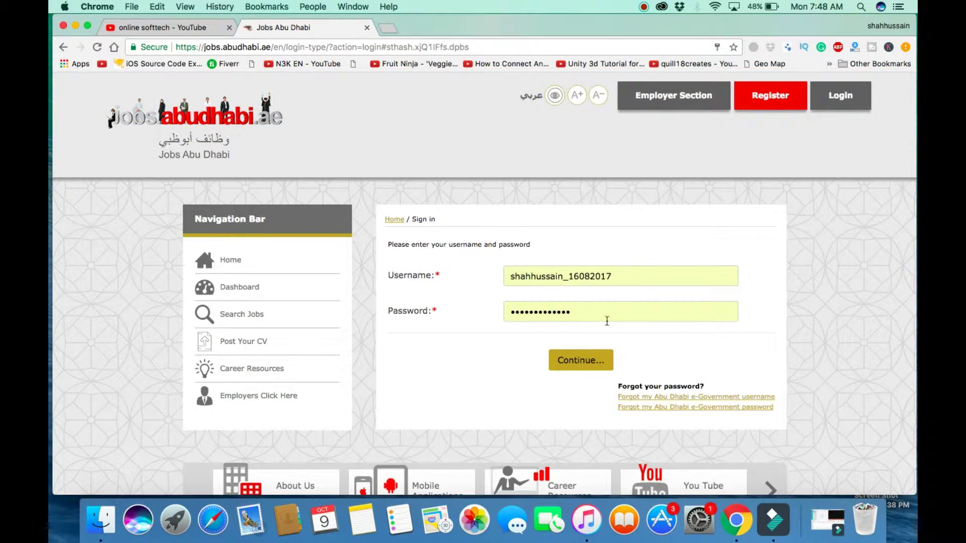
left_click(574, 361)
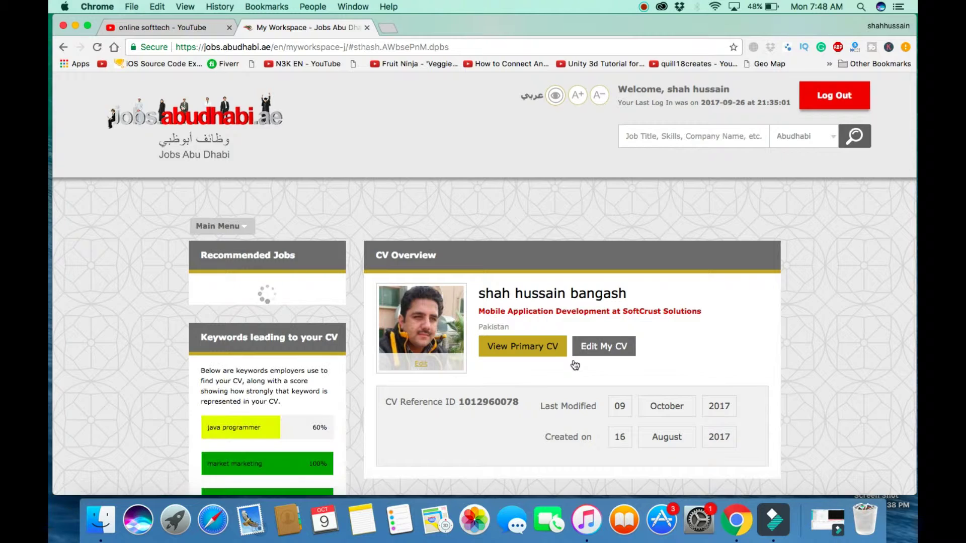
Review the job applications, CV Clinic and top employers sections of the account workspace
scroll(574, 362, "down", 8)
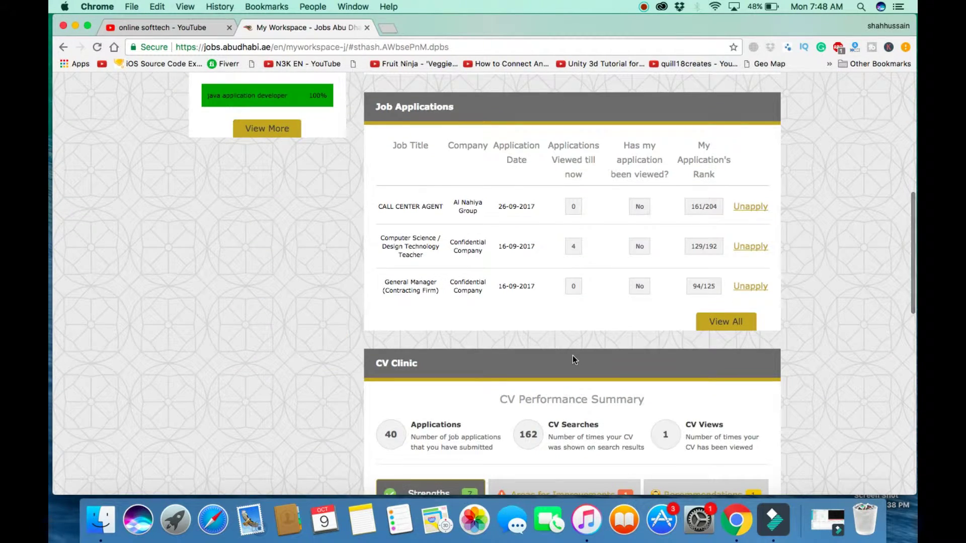
scroll(573, 355, "down", 8)
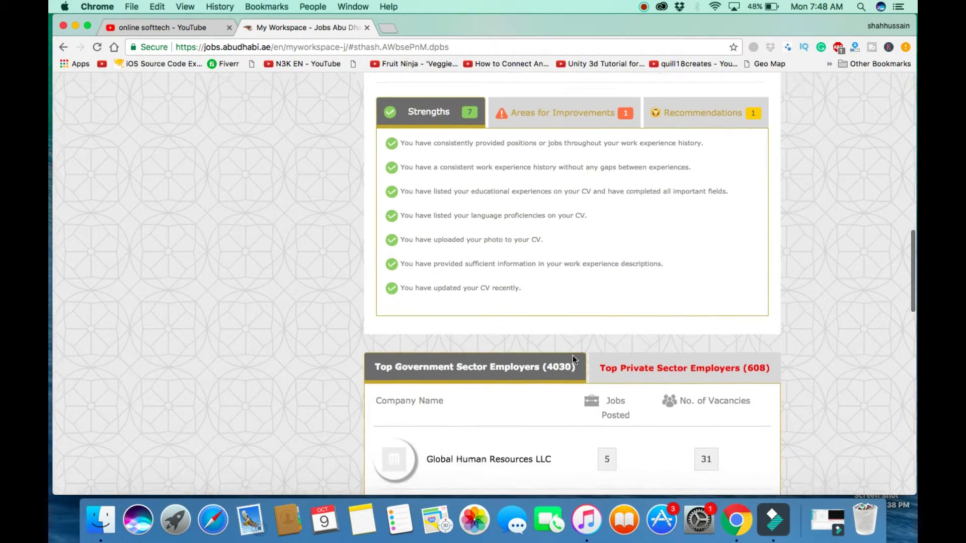
scroll(572, 355, "up", 7)
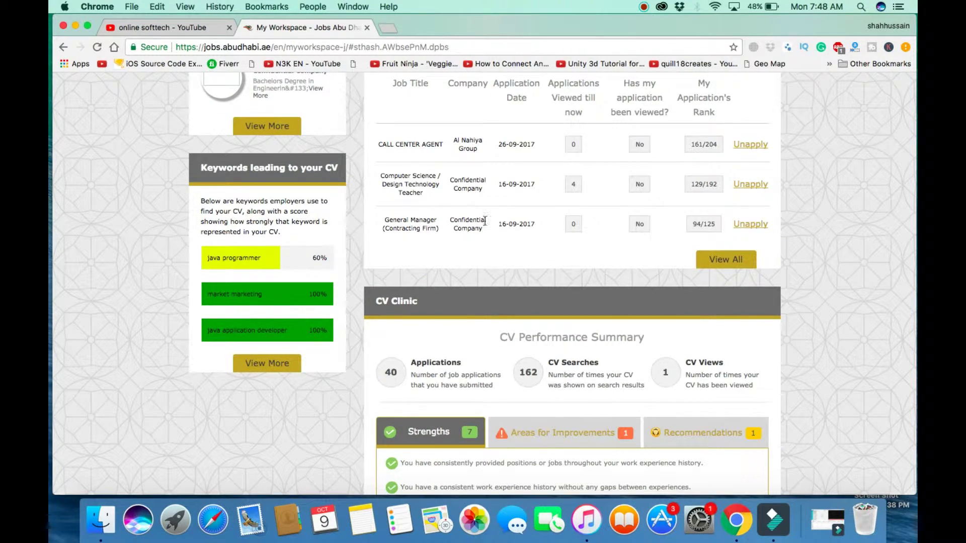
scroll(484, 222, "up", 10)
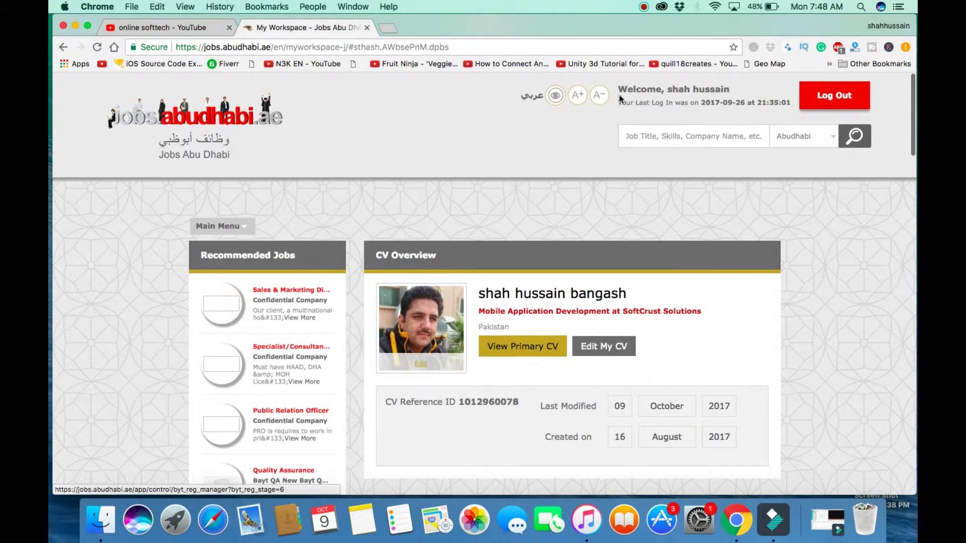
Return to the site's home page and check the logged-in account details and the jobs listed by role
left_click(547, 347)
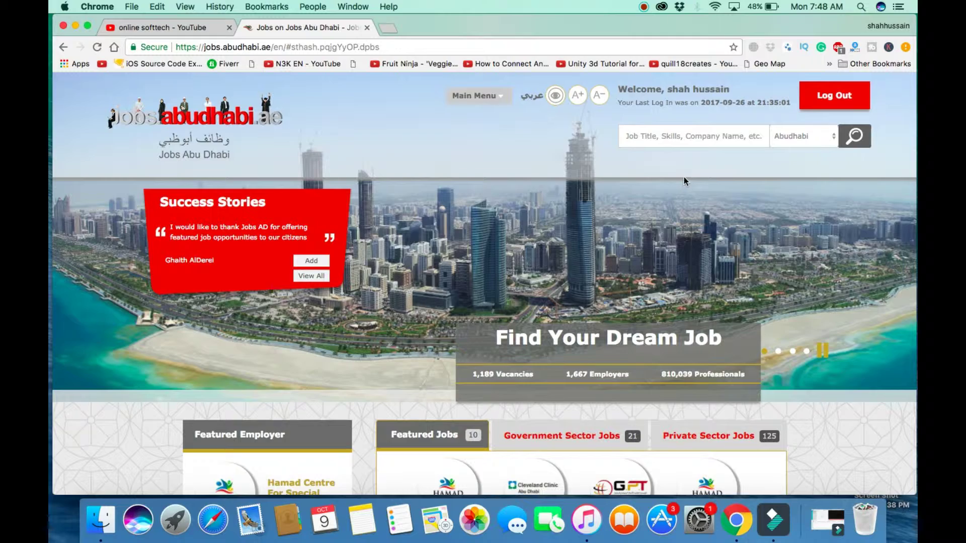
scroll(660, 237, "down", 5)
scroll(661, 237, "up", 5)
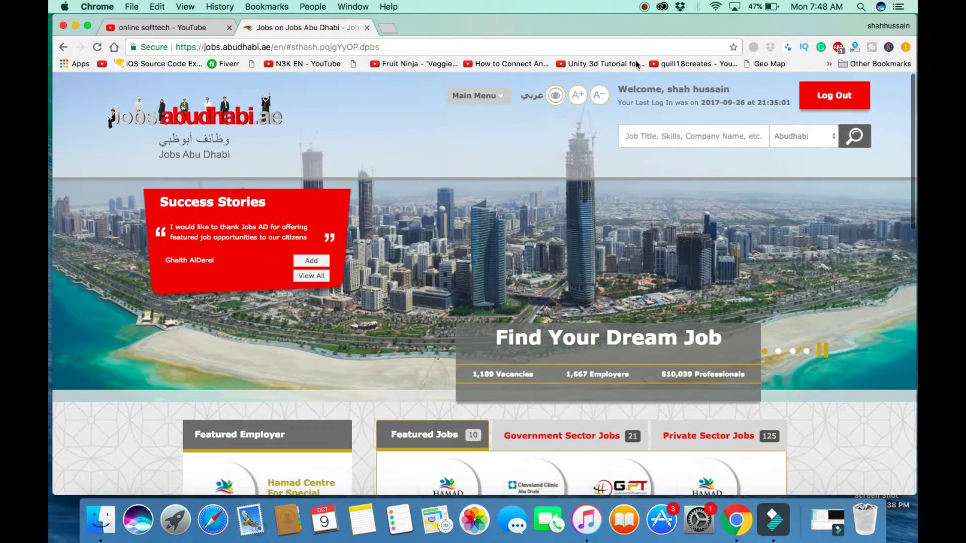
left_click_drag(614, 83, 727, 92)
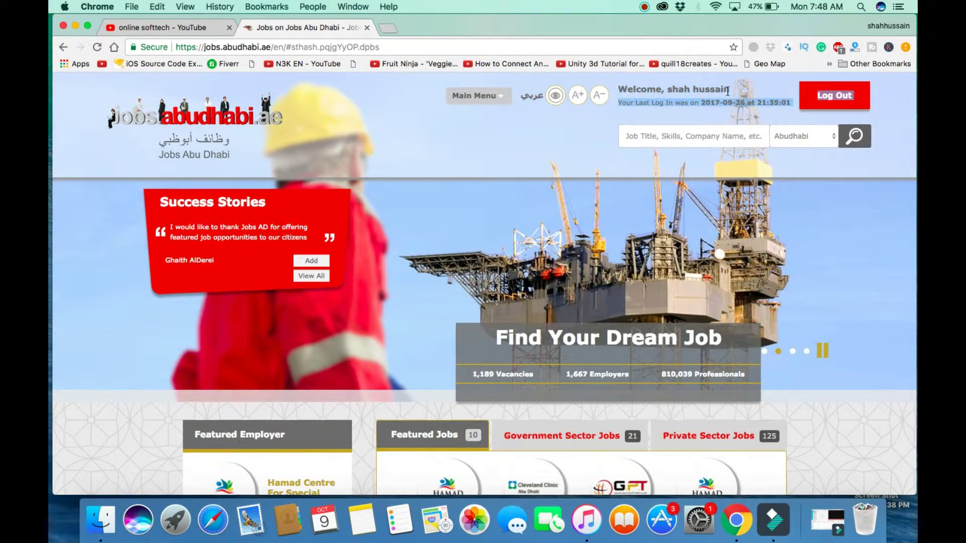
left_click(499, 177)
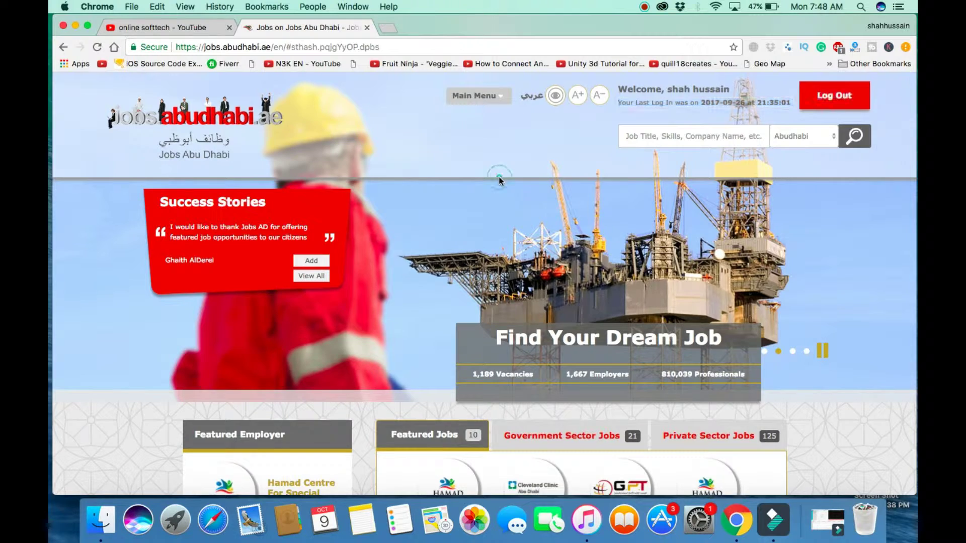
scroll(642, 385, "down", 9)
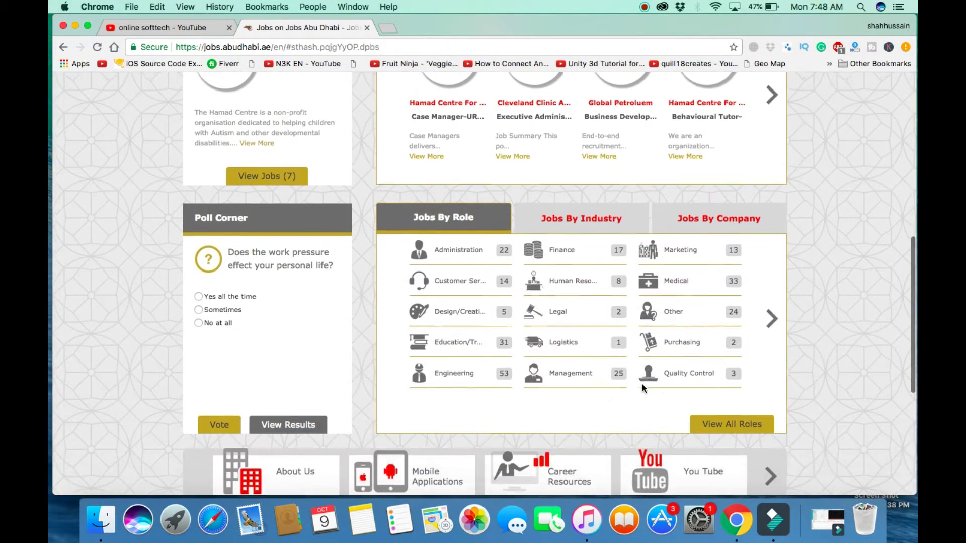
Search the site for "IOS Apps Developer" jobs in Abudhabi
scroll(642, 384, "up", 10)
left_click(652, 137)
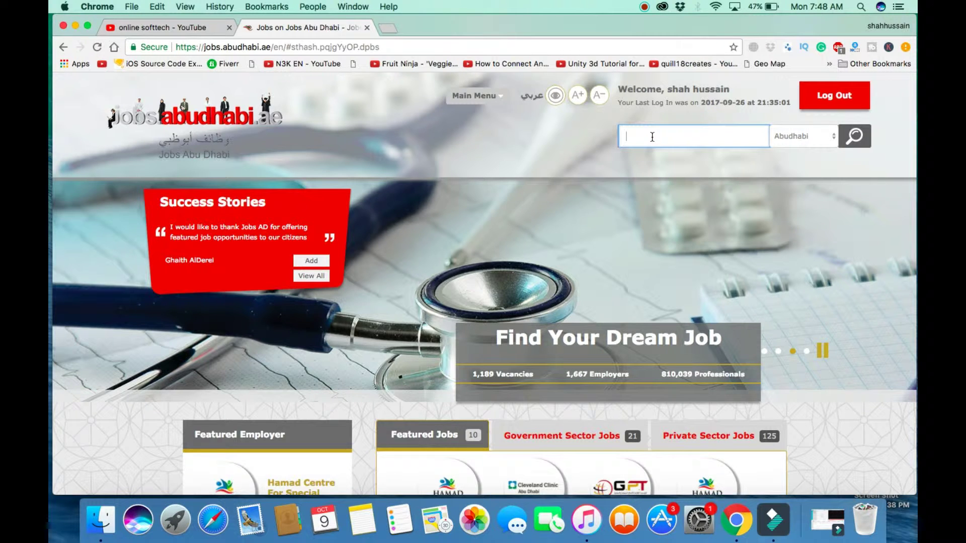
type("IOS")
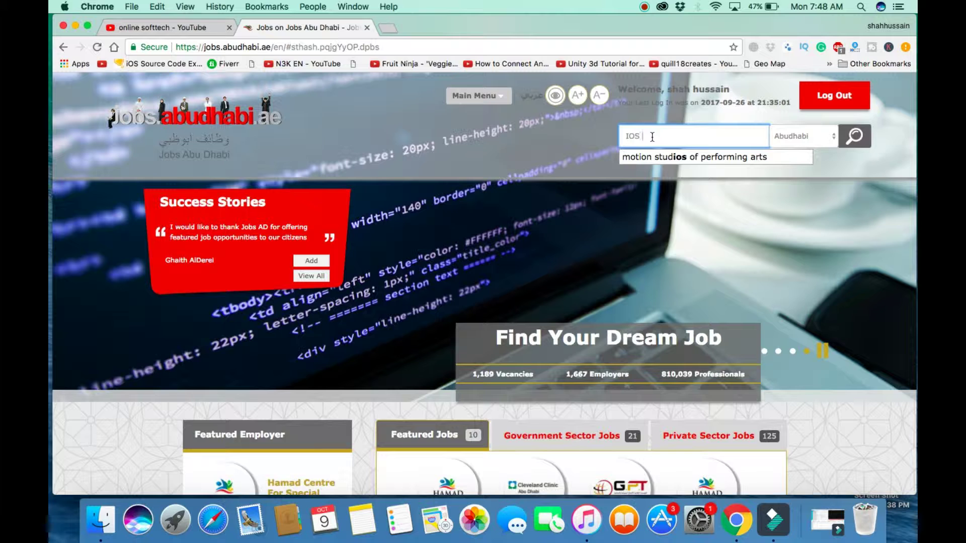
type(" Apps Developer")
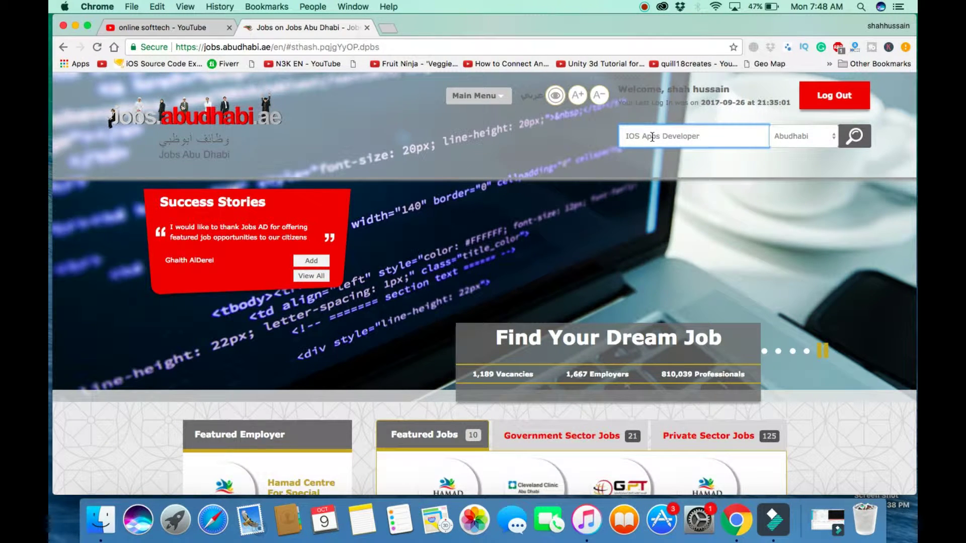
key("Return")
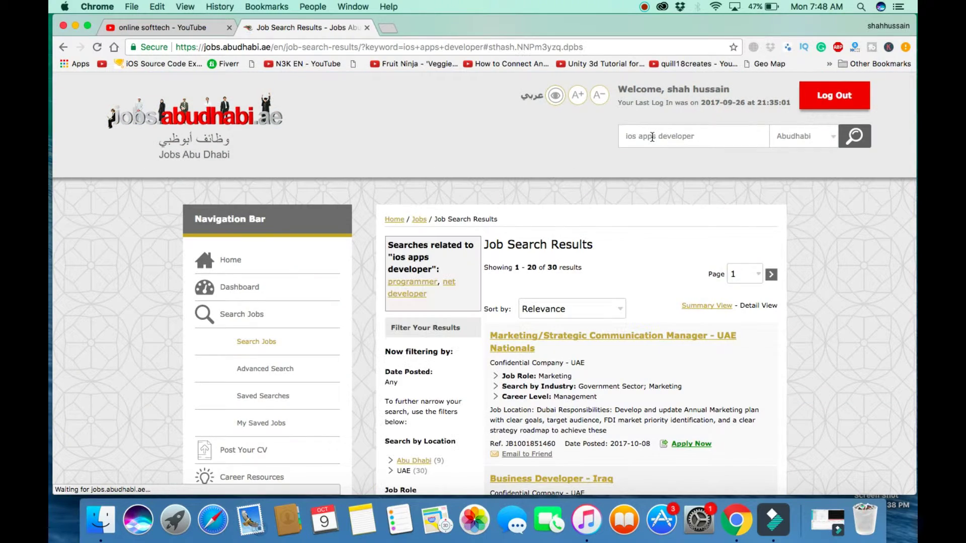
Look through the job search results and open the application form for the Business Developer - Downstream job
scroll(745, 358, "down", 5)
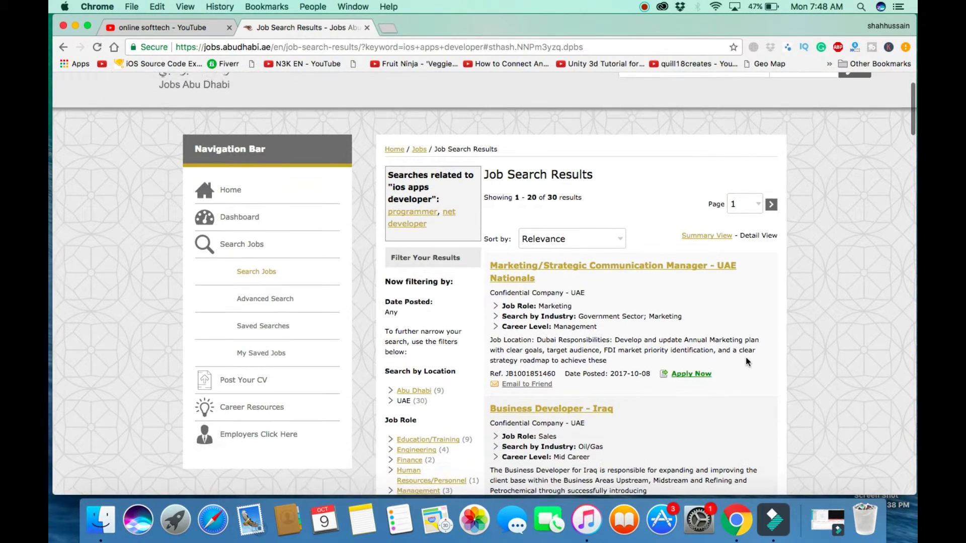
scroll(641, 406, "down", 2)
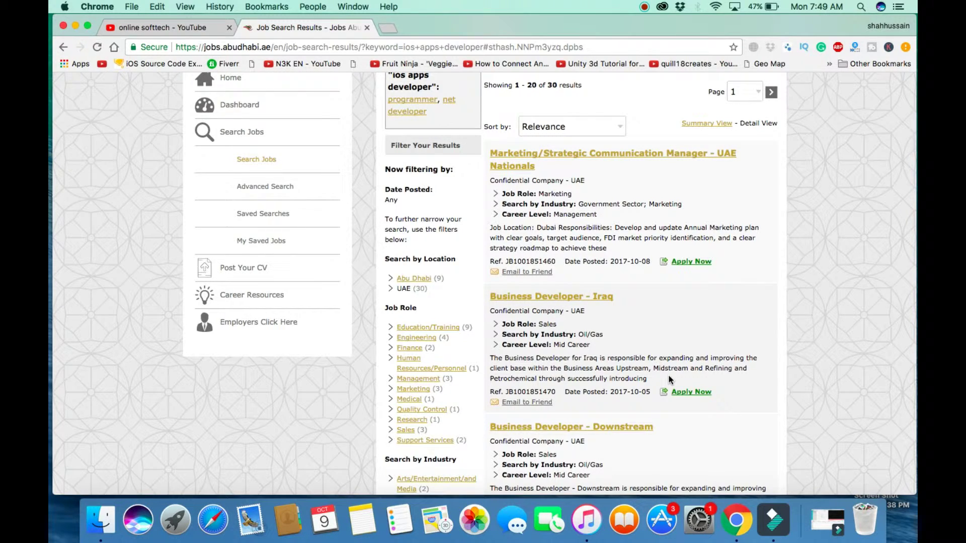
scroll(585, 314, "down", 4)
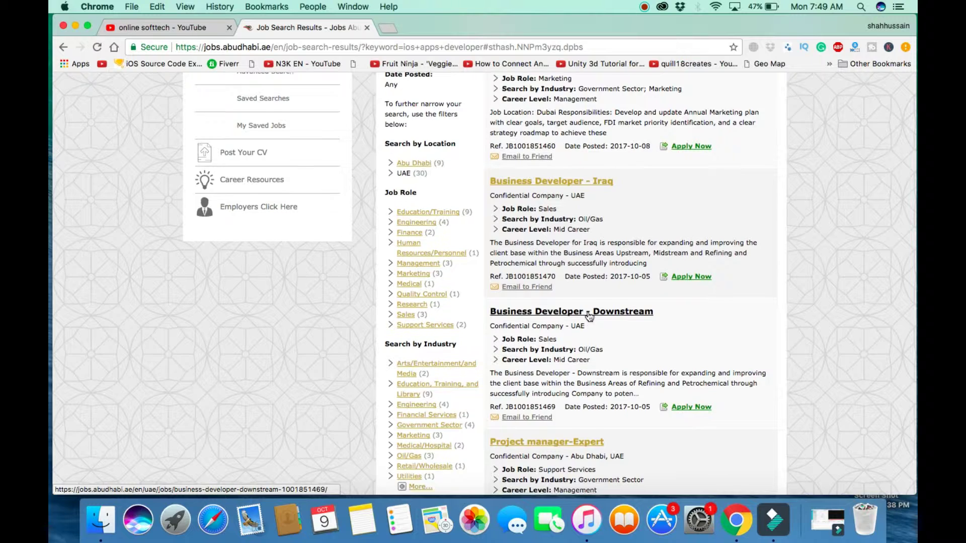
scroll(589, 321, "down", 4)
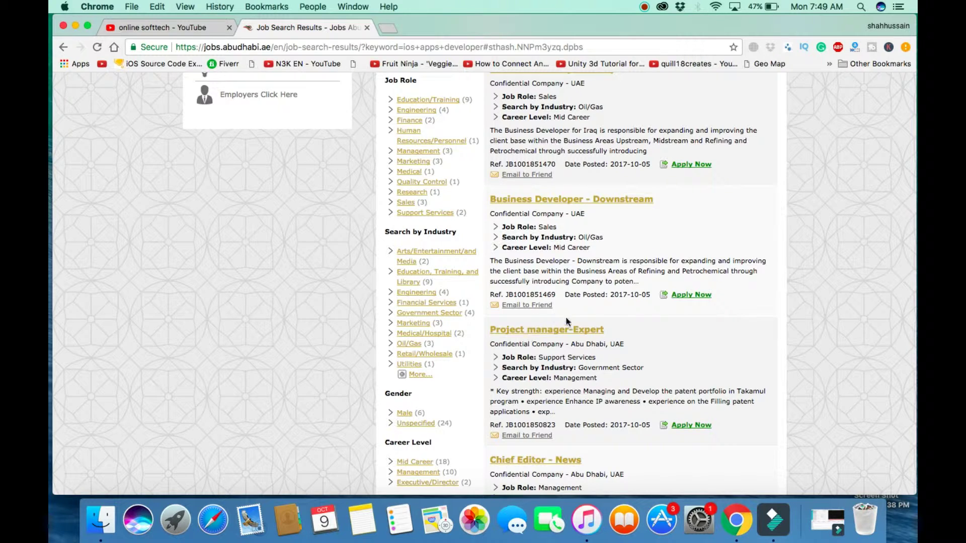
left_click(692, 296)
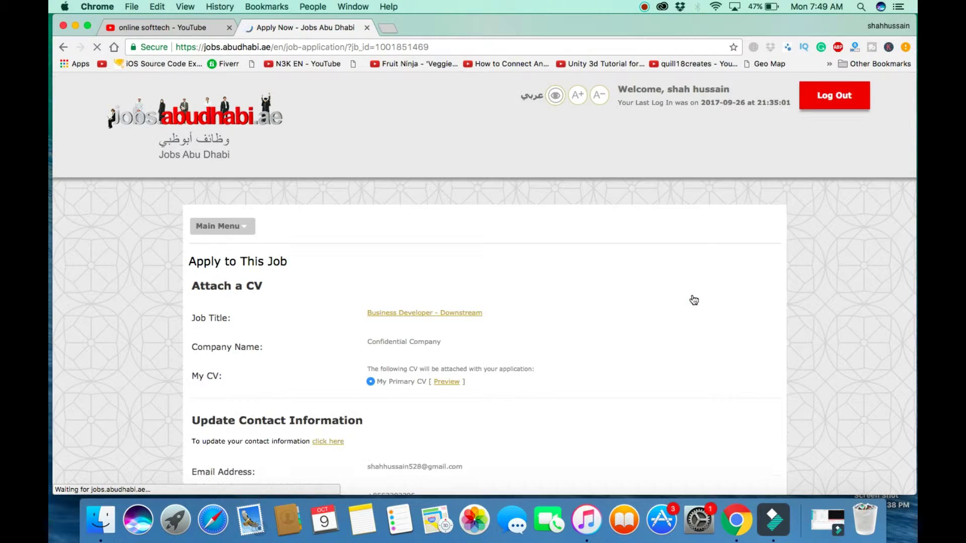
Examine the application form's saved cover letter options, cover letter field and attached CV without choosing a cover letter
scroll(694, 301, "down", 10)
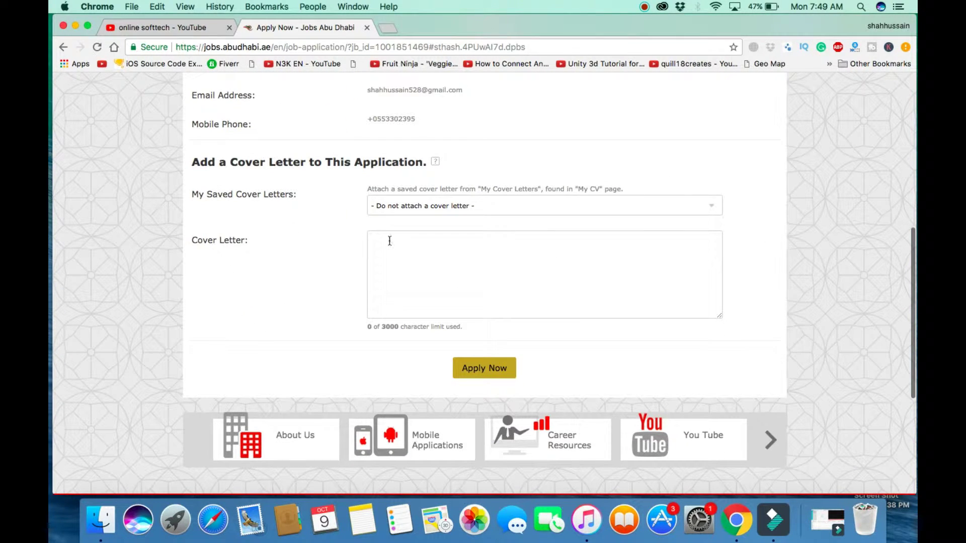
left_click(475, 207)
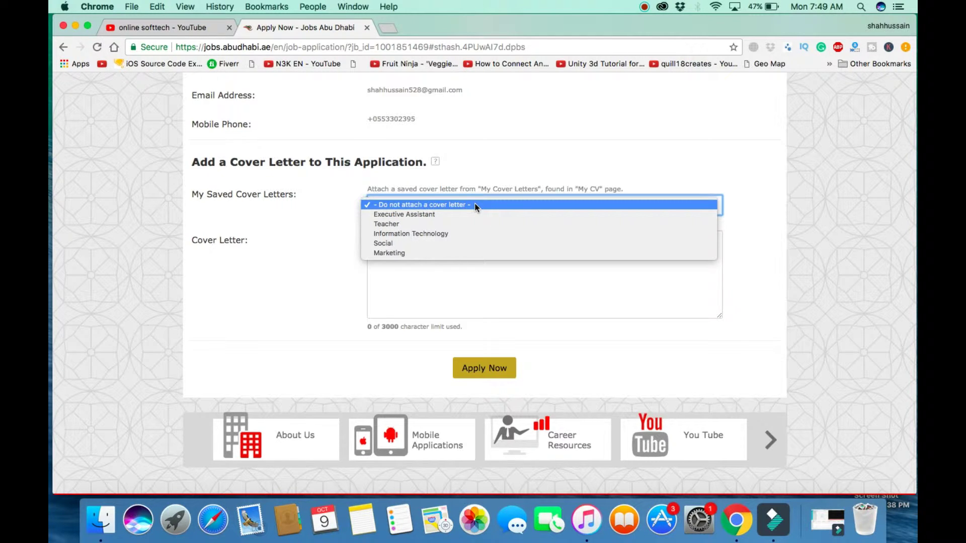
left_click(307, 288)
scroll(308, 288, "down", 5)
scroll(307, 288, "up", 3)
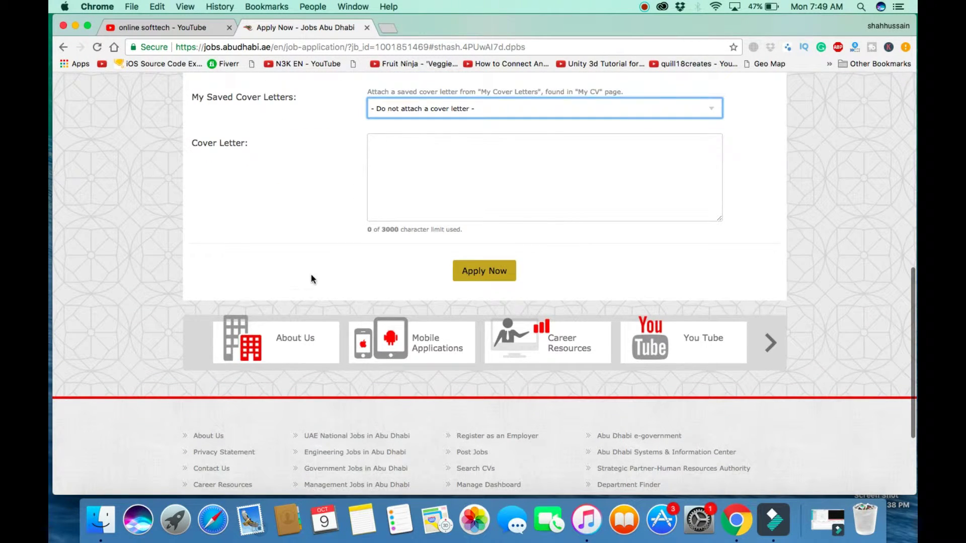
left_click(437, 109)
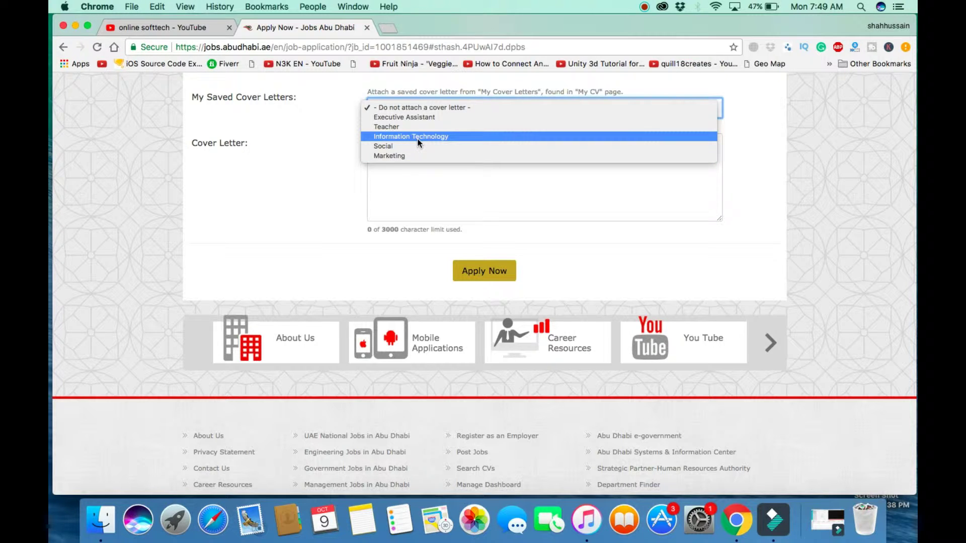
left_click(332, 179)
scroll(332, 180, "up", 1)
scroll(332, 179, "up", 15)
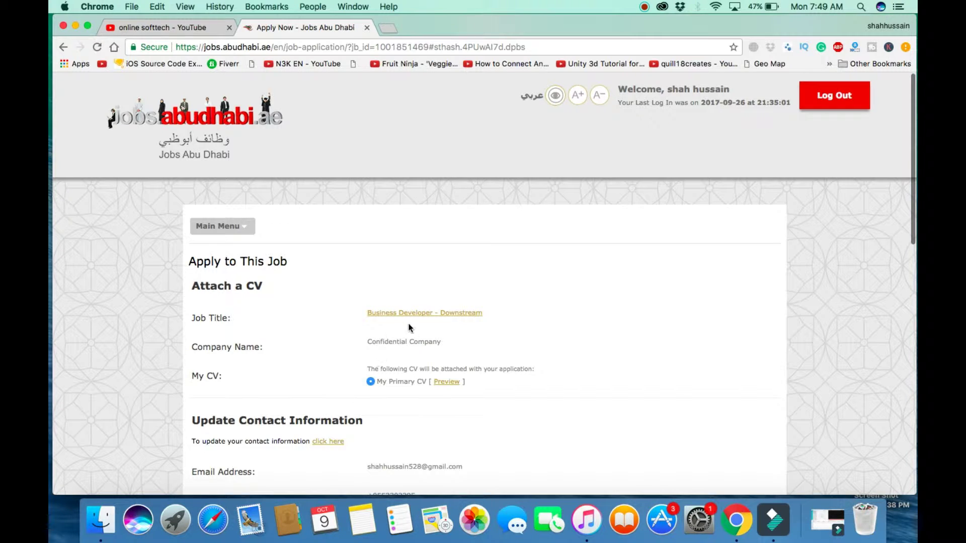
Attach the saved Marketing cover letter to the Business Developer - Downstream application and read through its text
scroll(573, 340, "down", 15)
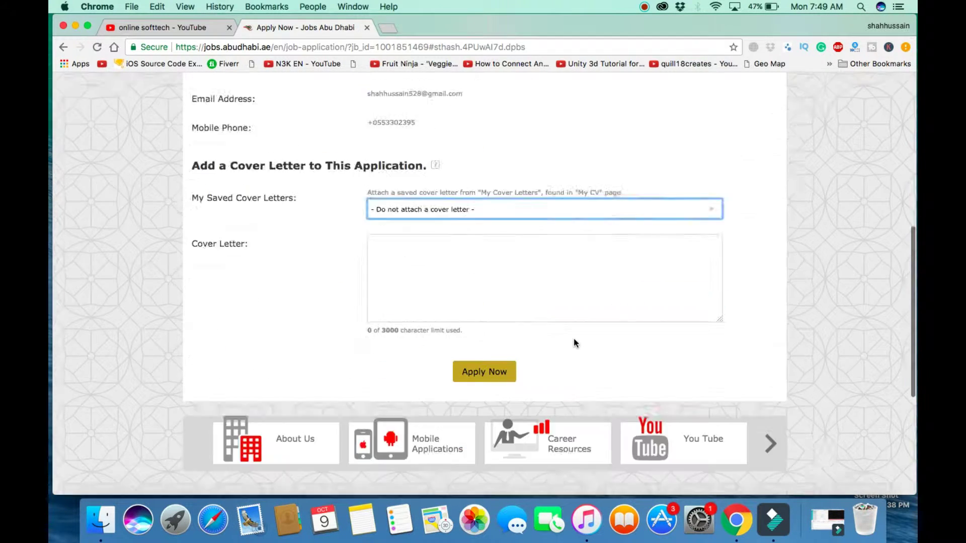
scroll(573, 341, "up", 6)
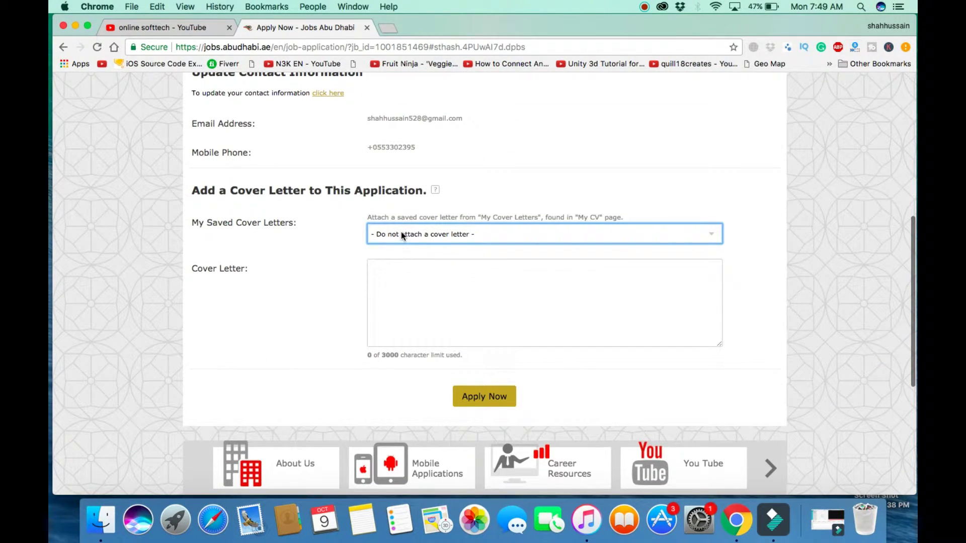
left_click(401, 235)
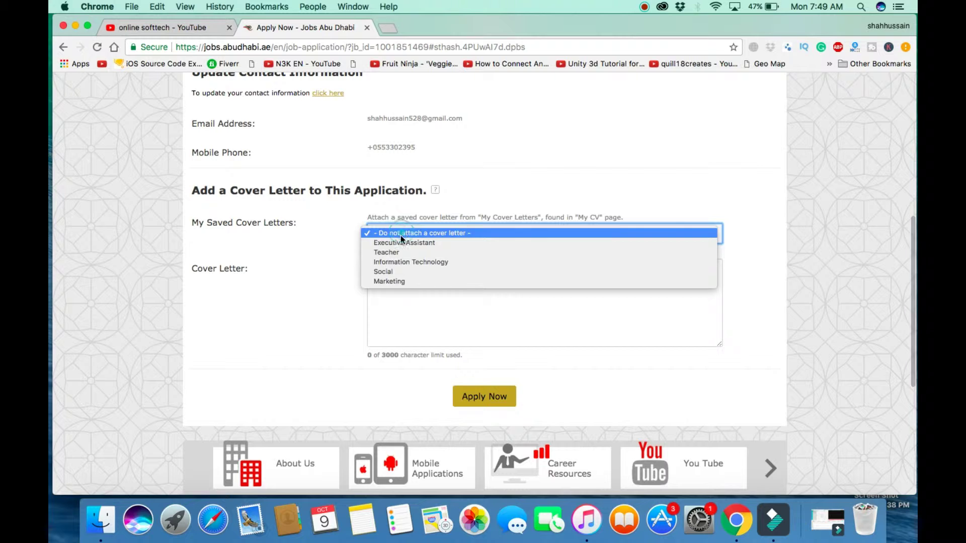
left_click(395, 282)
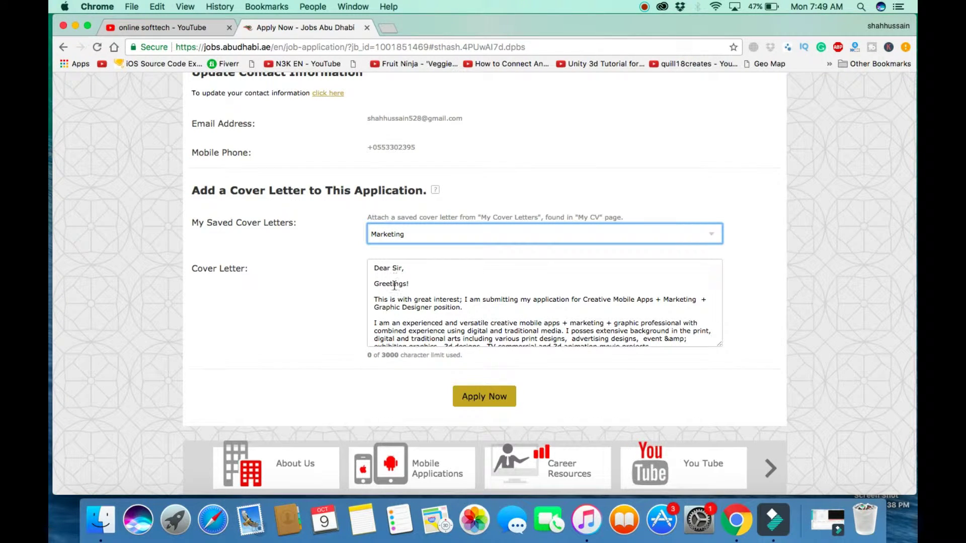
scroll(394, 285, "down", 3)
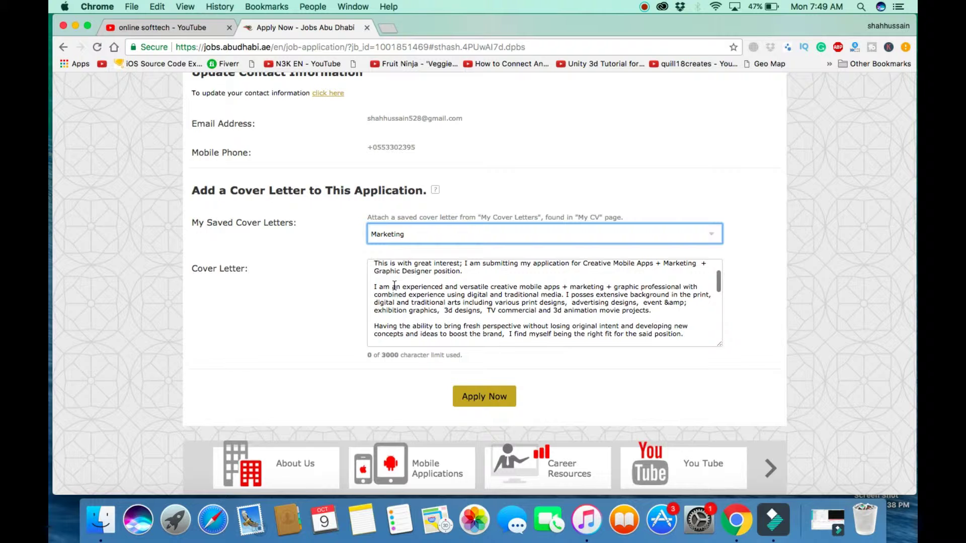
scroll(394, 285, "up", 5)
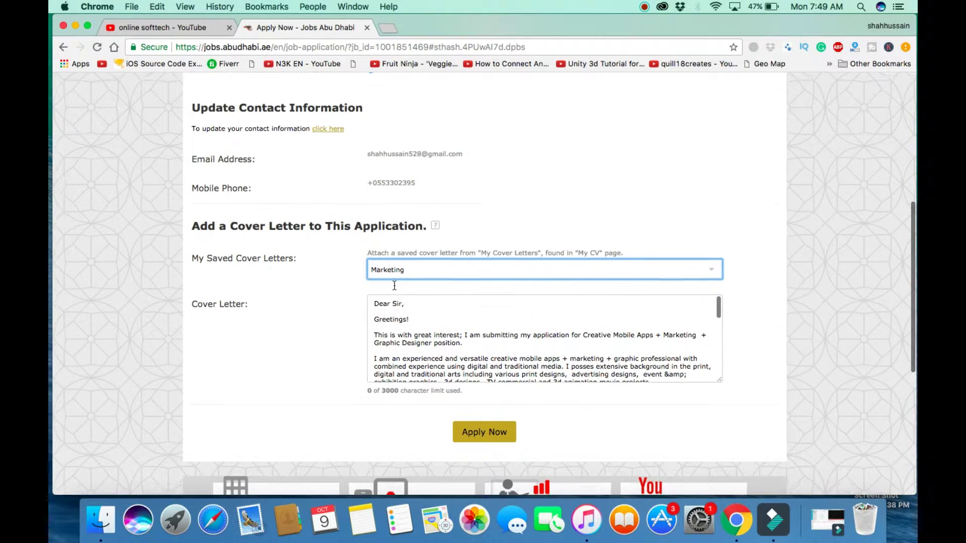
scroll(407, 330, "down", 3)
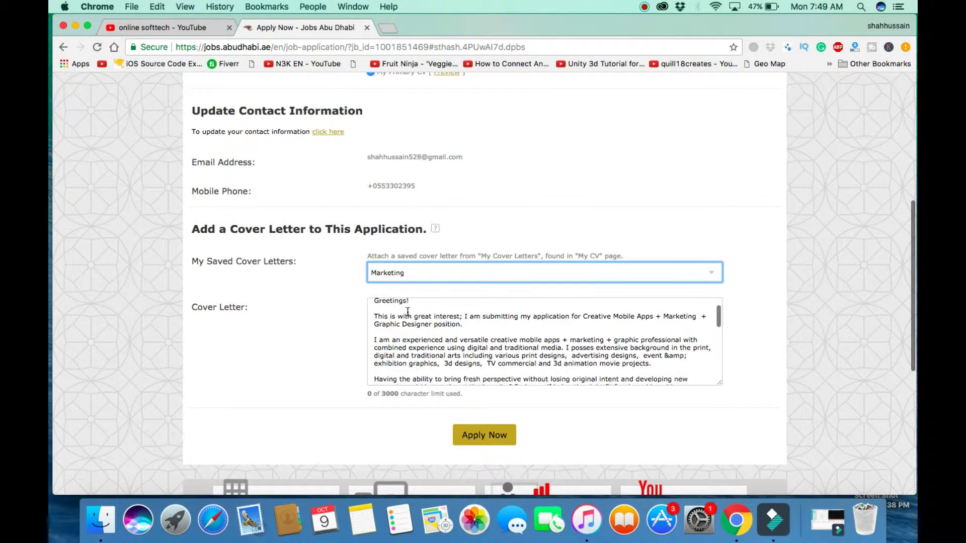
scroll(457, 328, "up", 1)
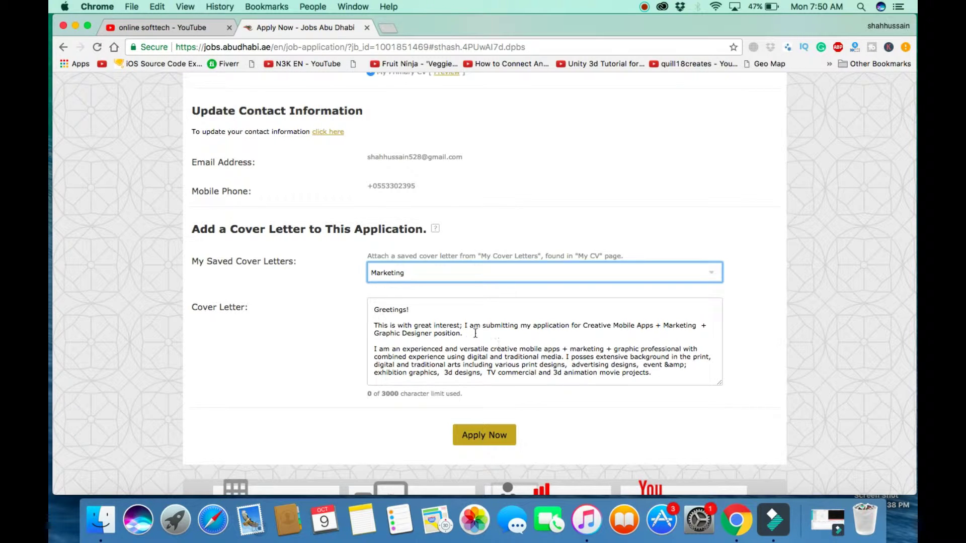
scroll(493, 357, "down", 10)
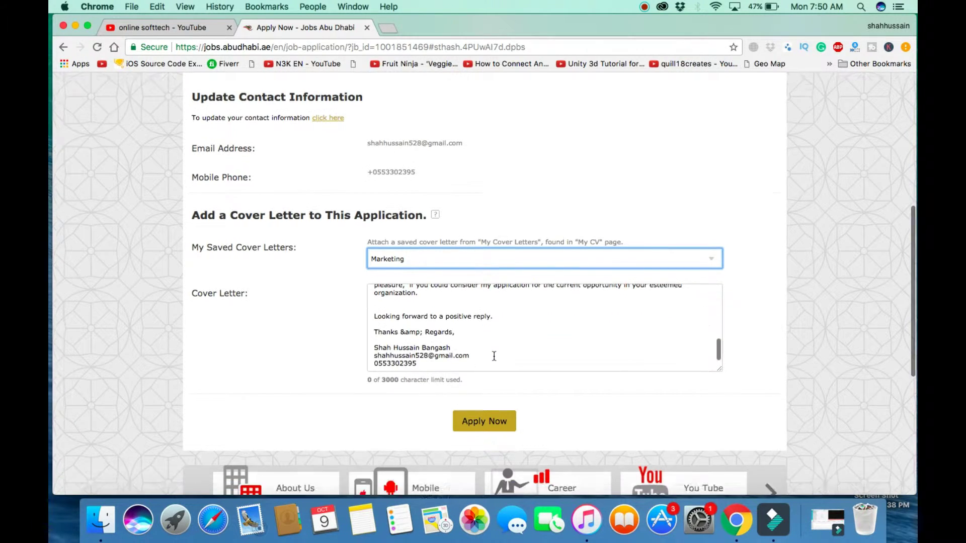
scroll(466, 244, "up", 10)
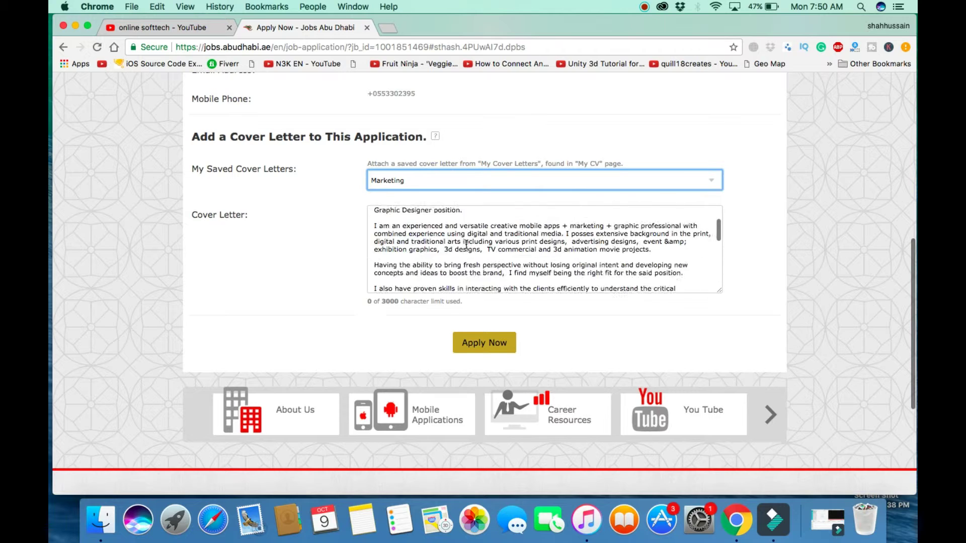
Try to submit the Business Developer - Downstream application, then choose not to apply
scroll(465, 245, "down", 1)
left_click(483, 380)
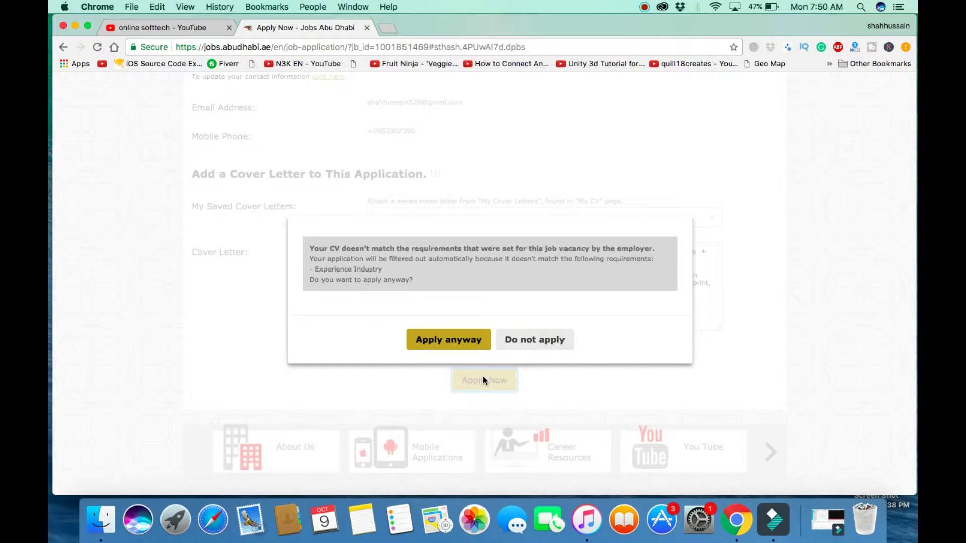
left_click(526, 340)
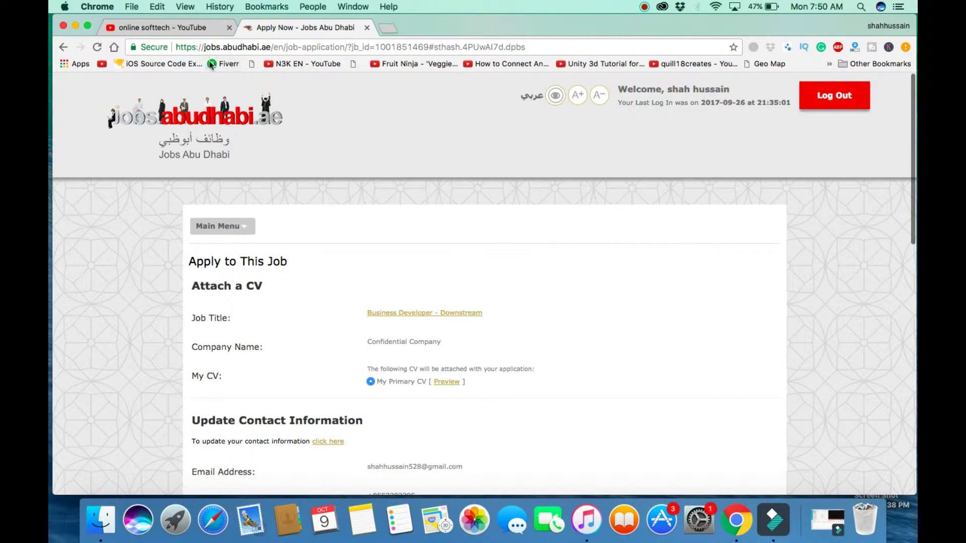
Return to the site's home page and open the Marketing category under the jobs listed by role
left_click(216, 113)
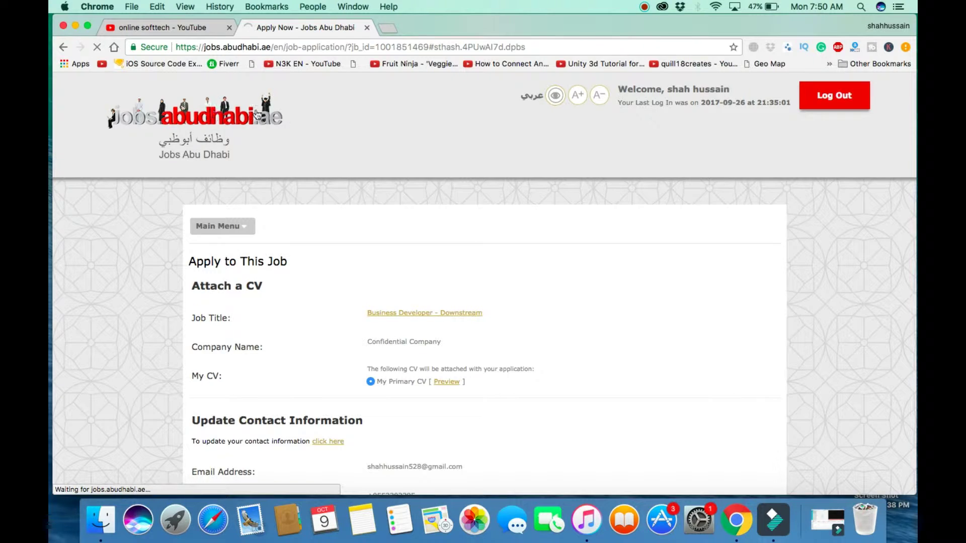
scroll(537, 334, "down", 7)
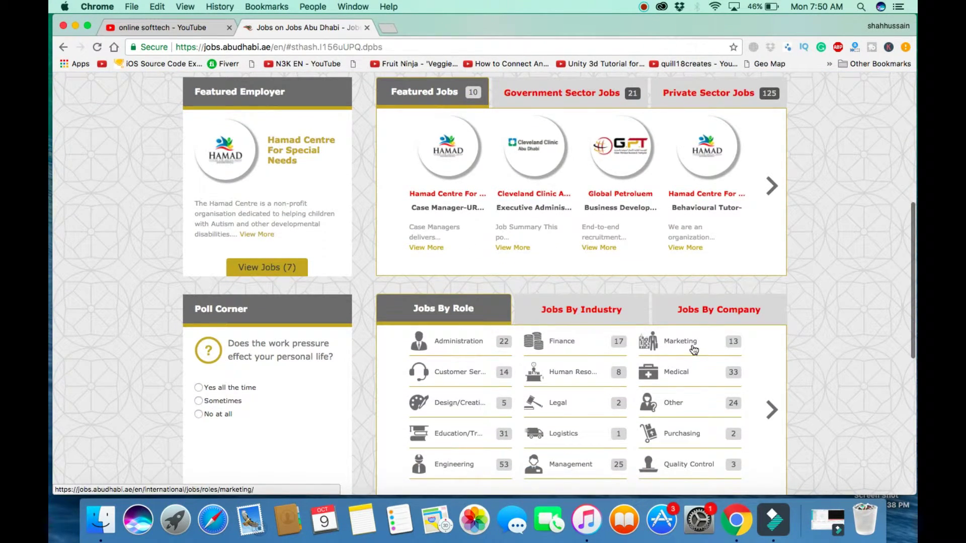
left_click(691, 348)
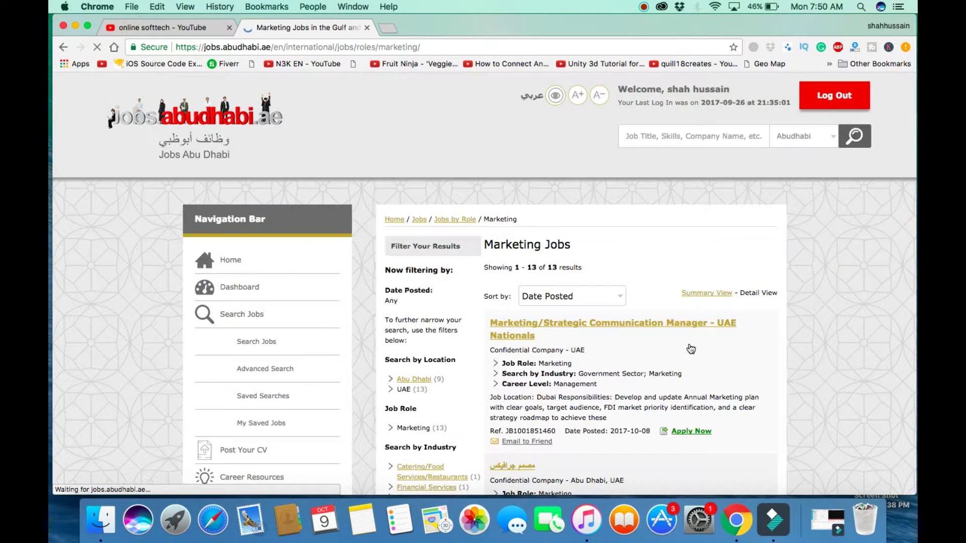
Look through the Marketing jobs and open the application form for the Marketing and Business Development Assistant job
scroll(668, 327, "down", 3)
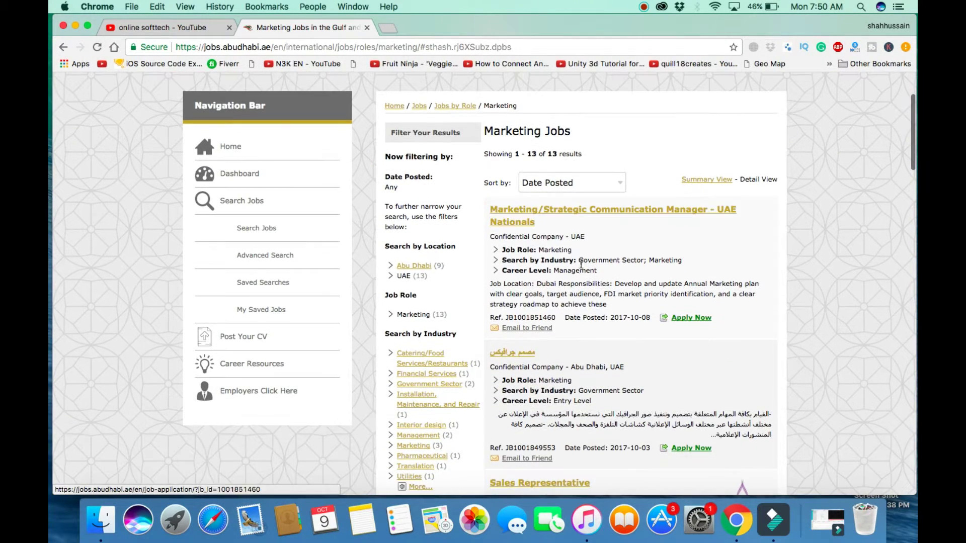
scroll(593, 312, "down", 4)
scroll(594, 312, "down", 2)
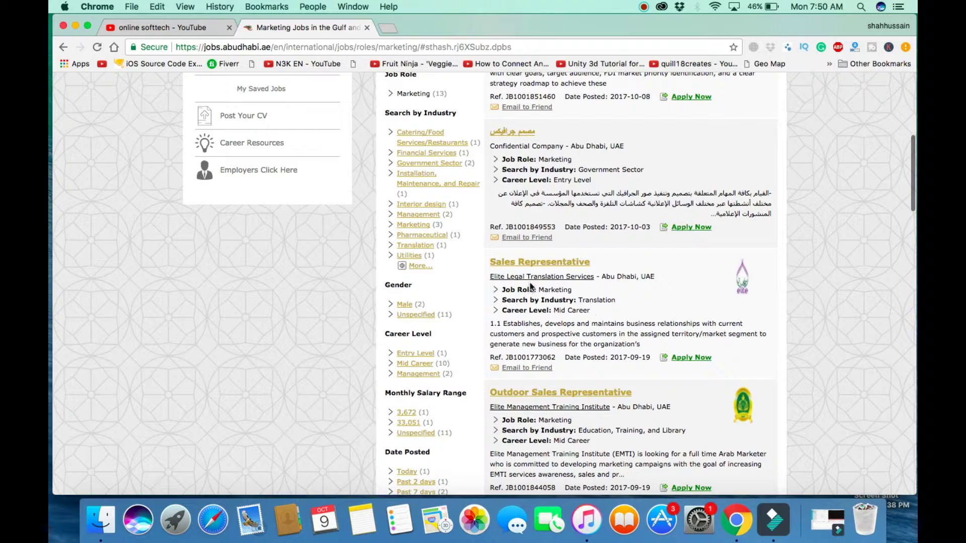
scroll(518, 304, "down", 5)
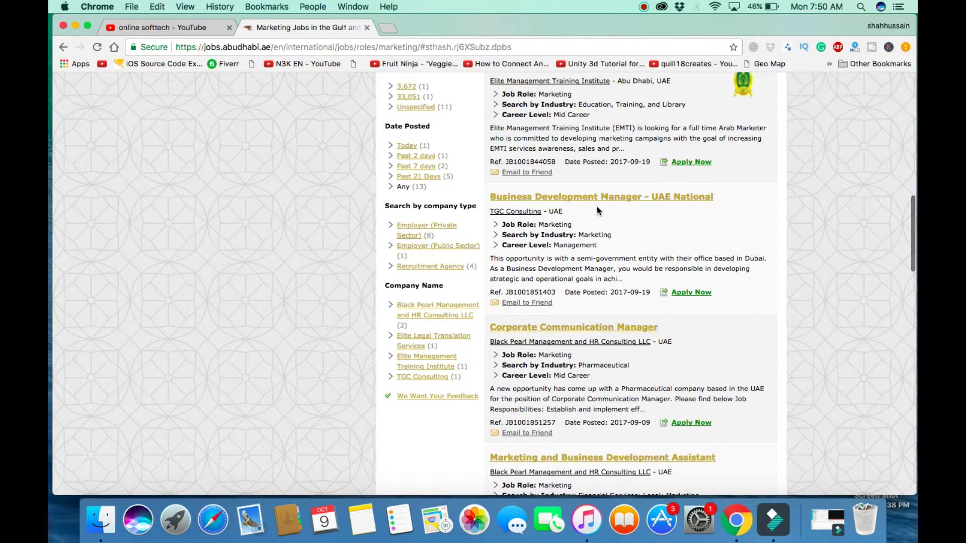
scroll(548, 333, "down", 4)
scroll(548, 333, "down", 1)
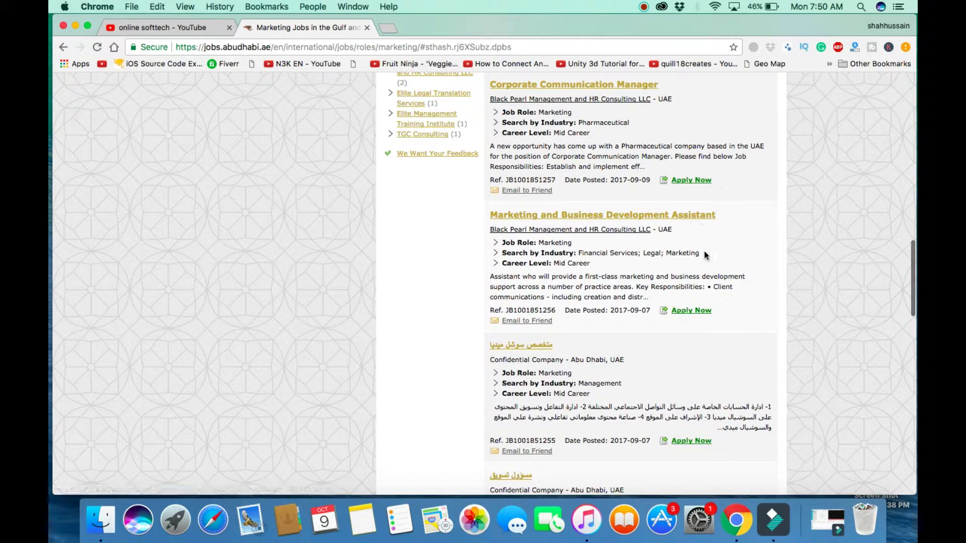
left_click(690, 314)
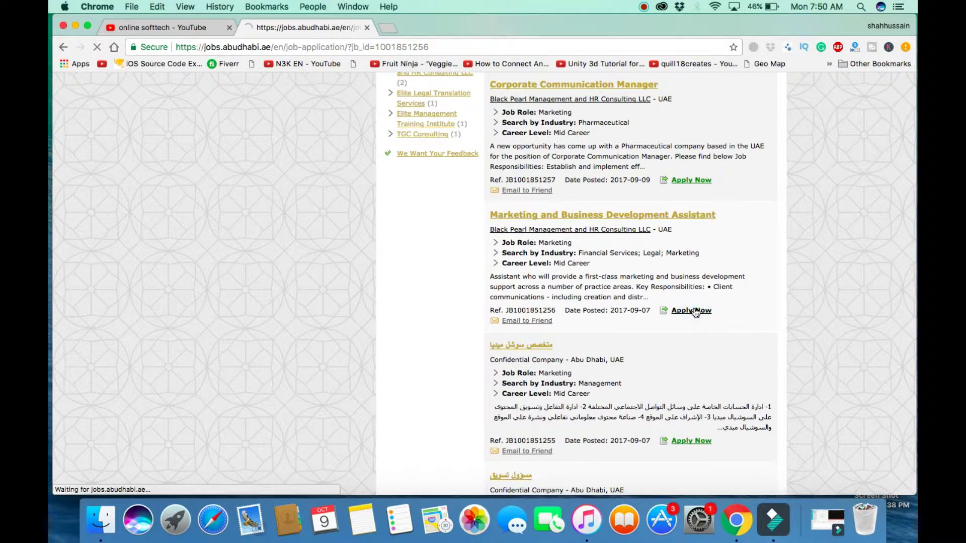
Attach the saved Marketing cover letter and submit the Marketing and Business Development Assistant application
scroll(695, 313, "down", 6)
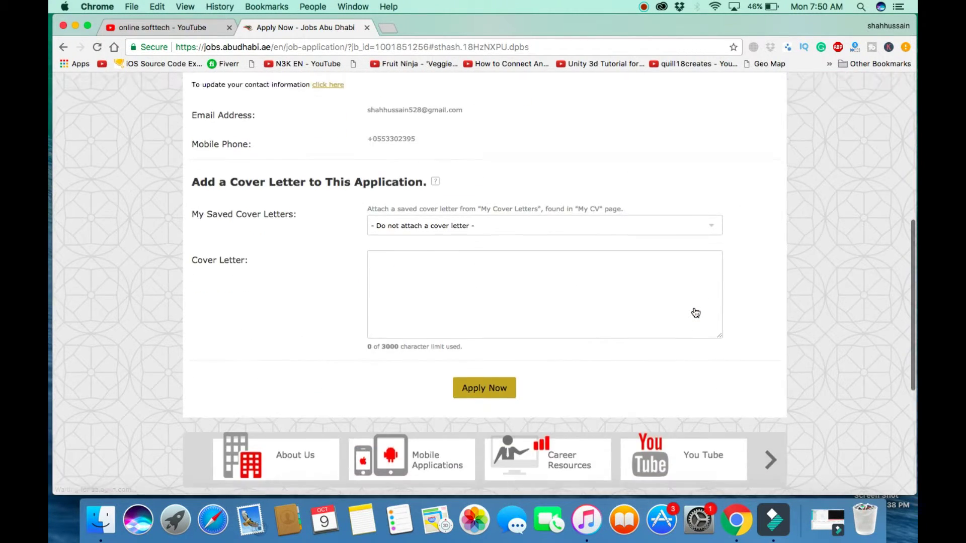
scroll(696, 312, "down", 1)
left_click(455, 227)
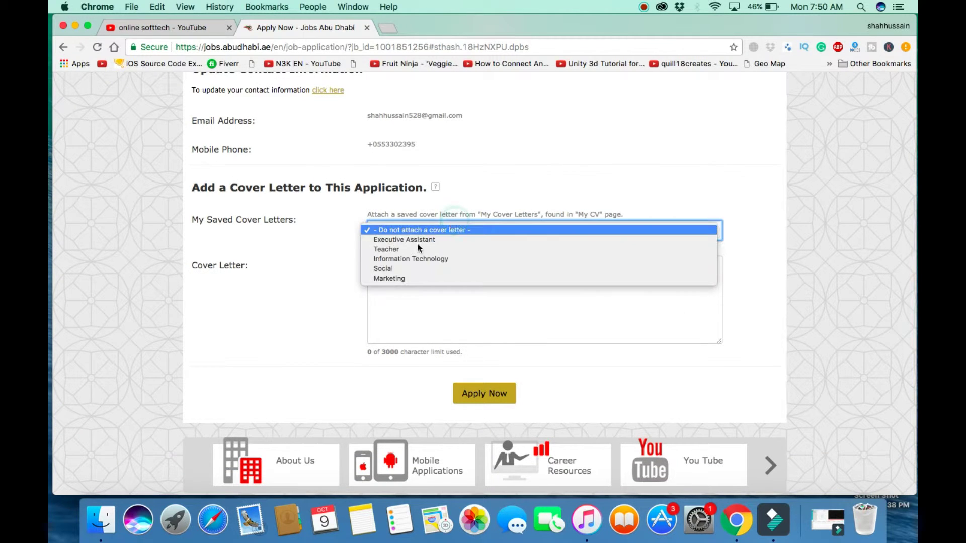
left_click(400, 276)
scroll(503, 312, "down", 6)
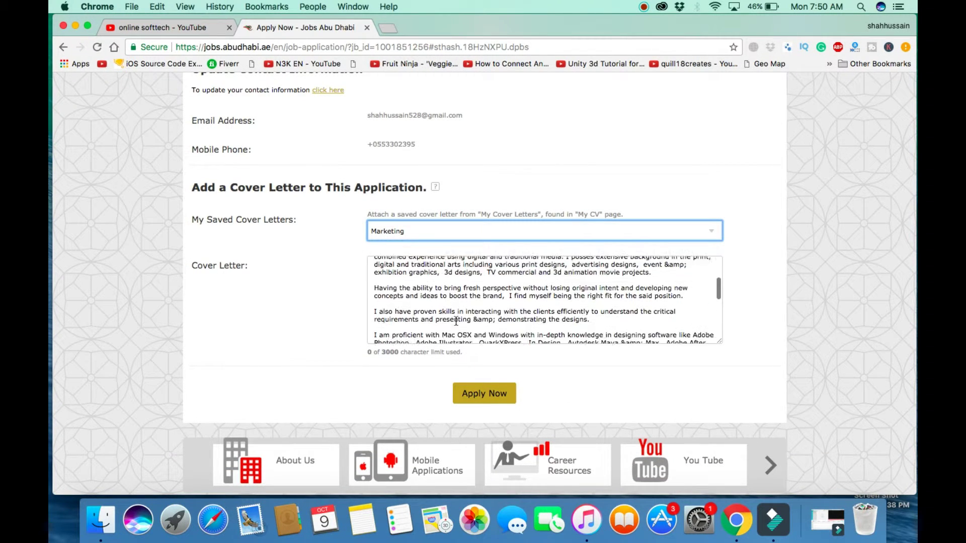
left_click(489, 395)
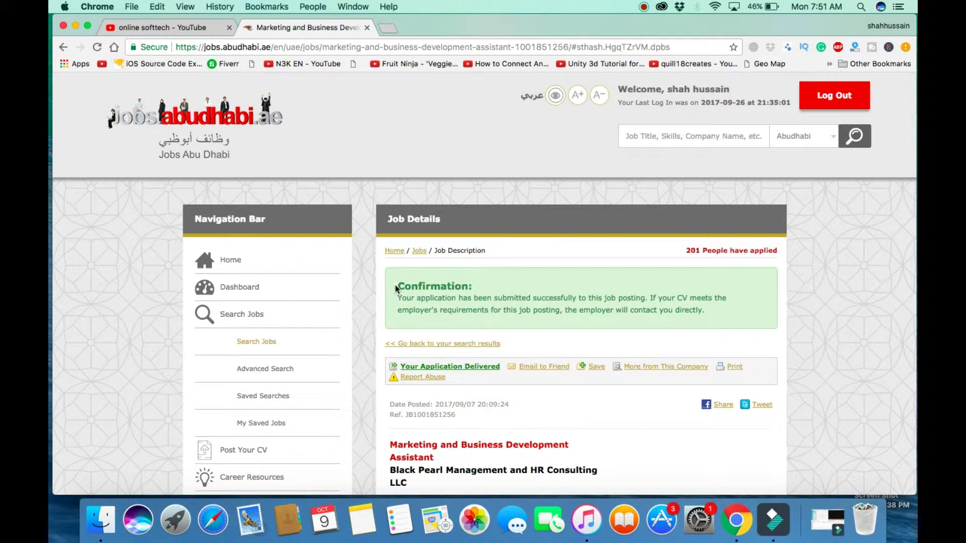
Highlight the confirmation text on the job details page to read it
left_click_drag(394, 285, 536, 348)
left_click(536, 348)
left_click_drag(708, 315, 665, 275)
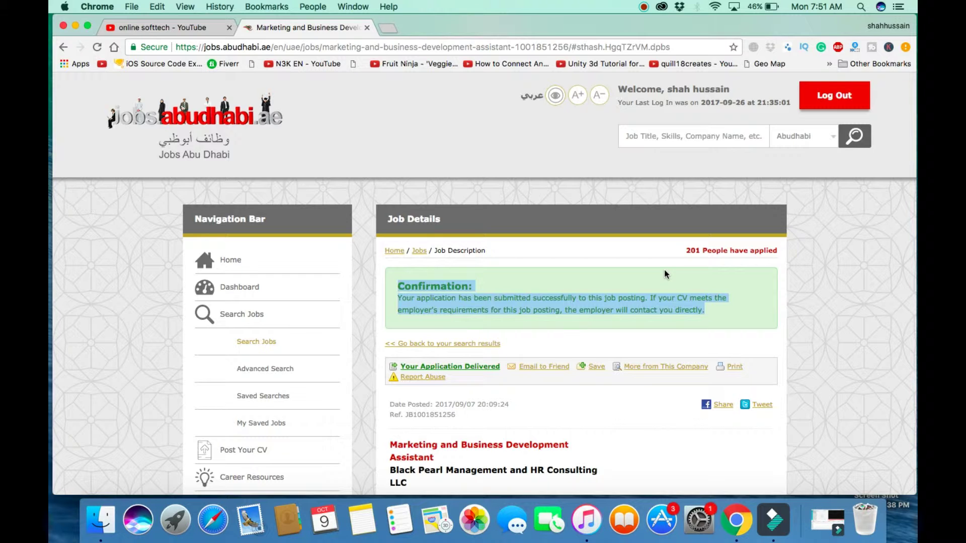
Search the site for "software engineering" jobs in Abudhabi and look over the first results
left_click(699, 136)
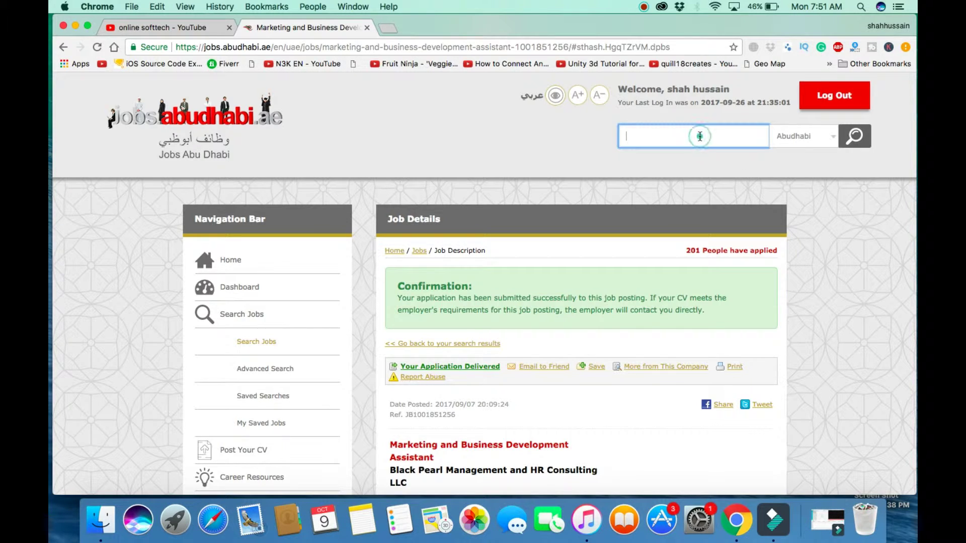
type("software")
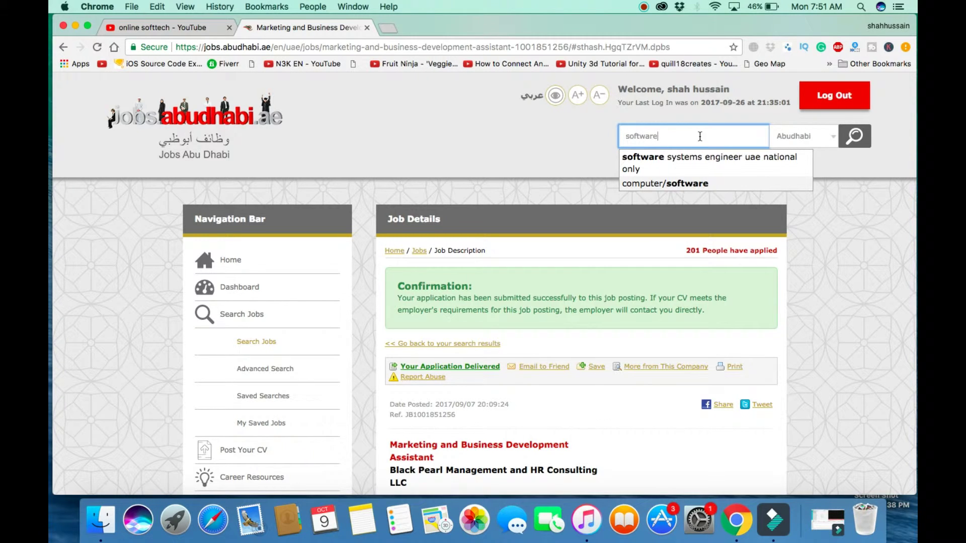
type(" Engineering")
key("Return")
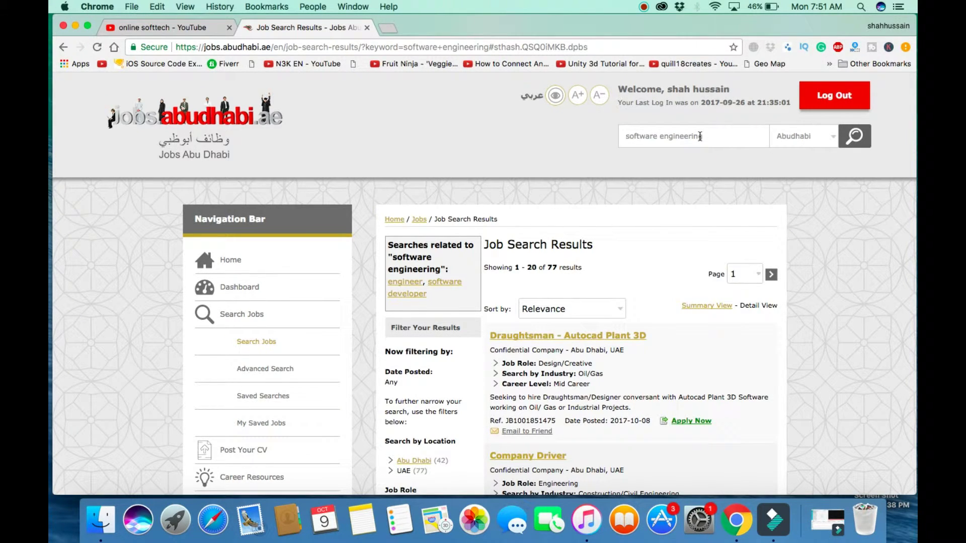
scroll(700, 266, "down", 5)
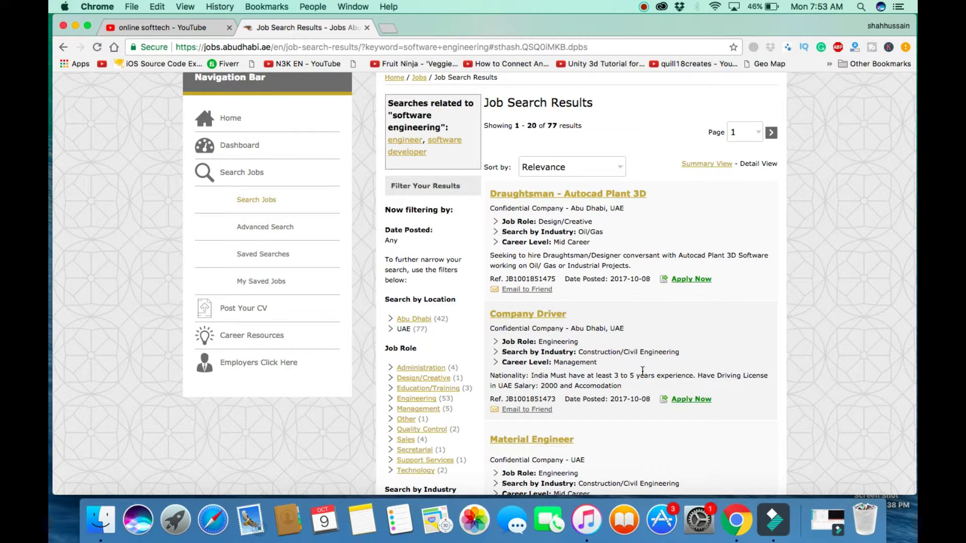
Switch to the online softtech YouTube channel and open its linked website
left_click(133, 29)
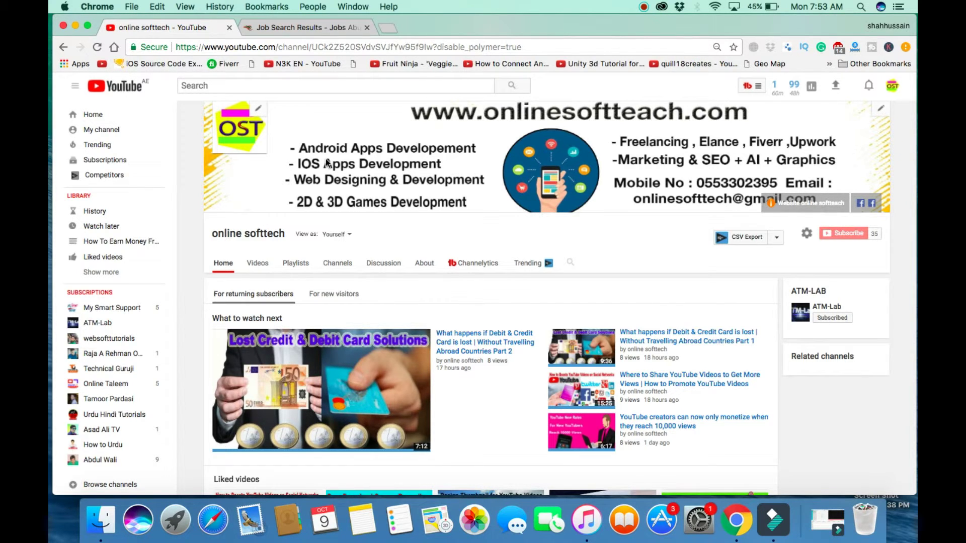
left_click(800, 208)
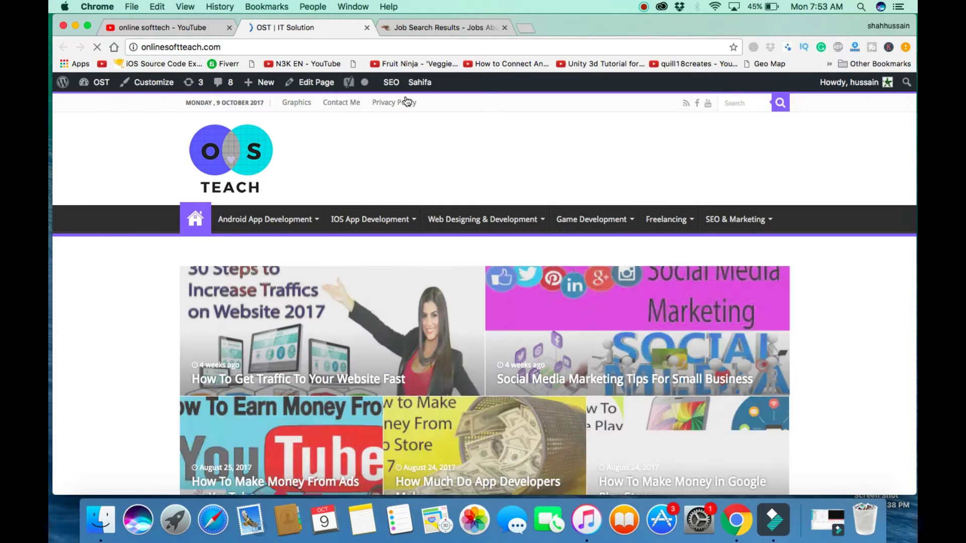
scroll(532, 257, "down", 1)
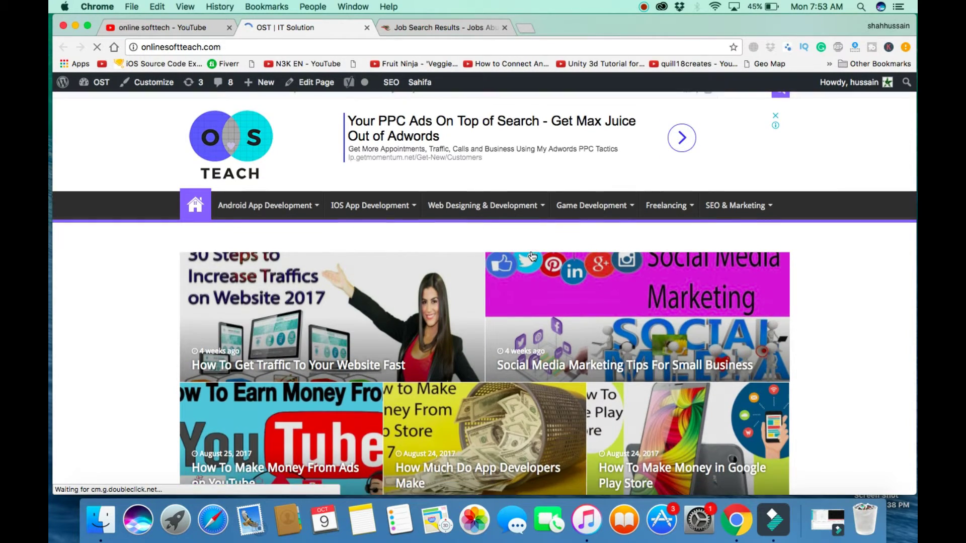
Look through the website's articles, video tutorials, and Facebook and YouTube sections
scroll(532, 257, "down", 15)
scroll(339, 229, "down", 10)
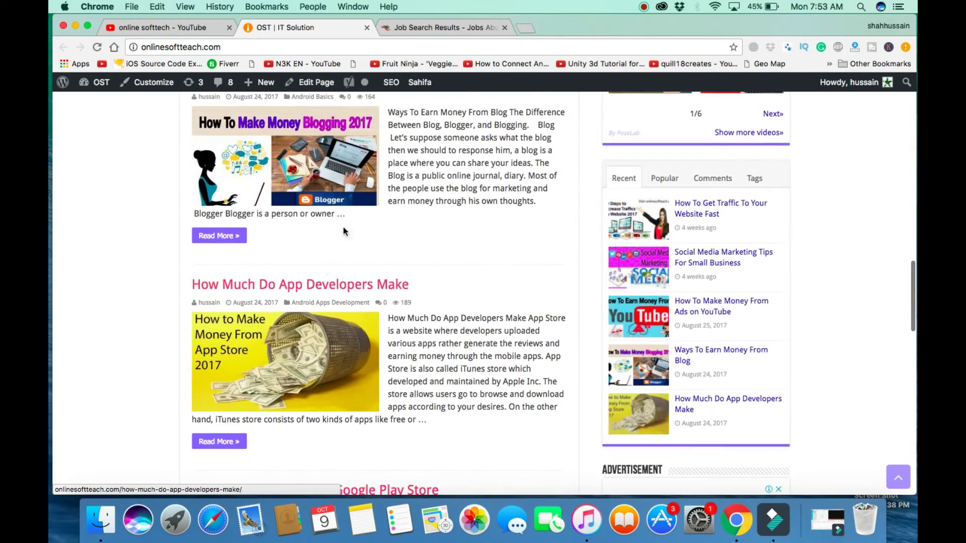
scroll(536, 378, "down", 6)
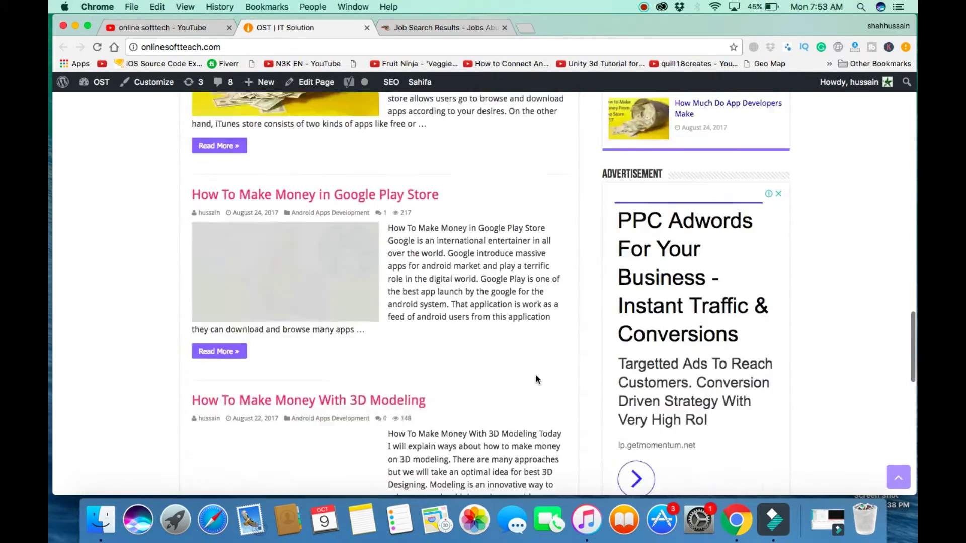
scroll(536, 379, "down", 7)
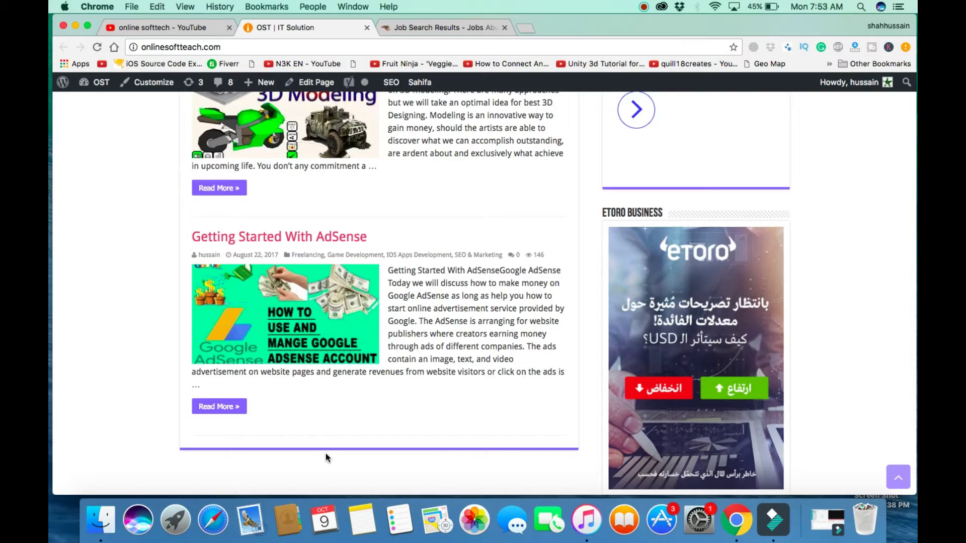
scroll(326, 456, "up", 20)
scroll(325, 467, "down", 15)
scroll(567, 390, "up", 3)
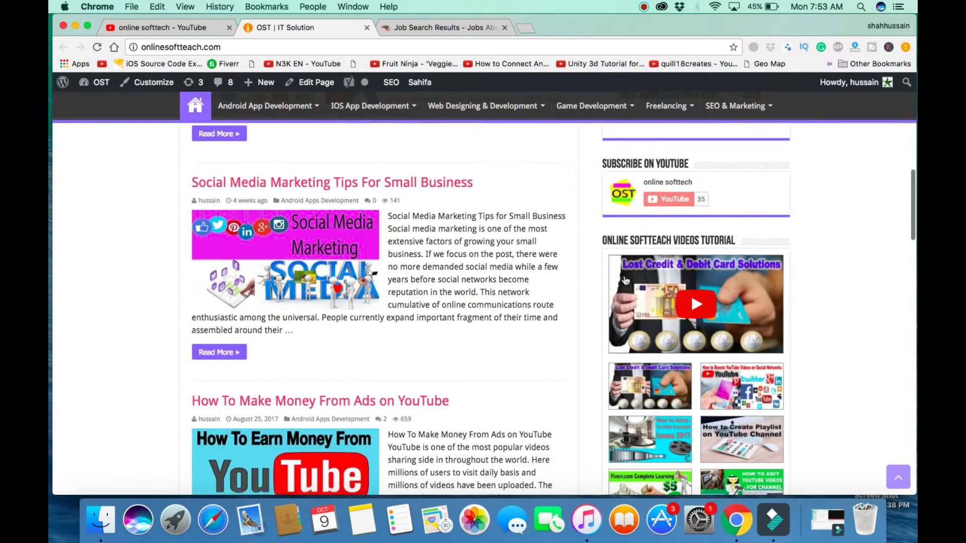
scroll(674, 411, "down", 6)
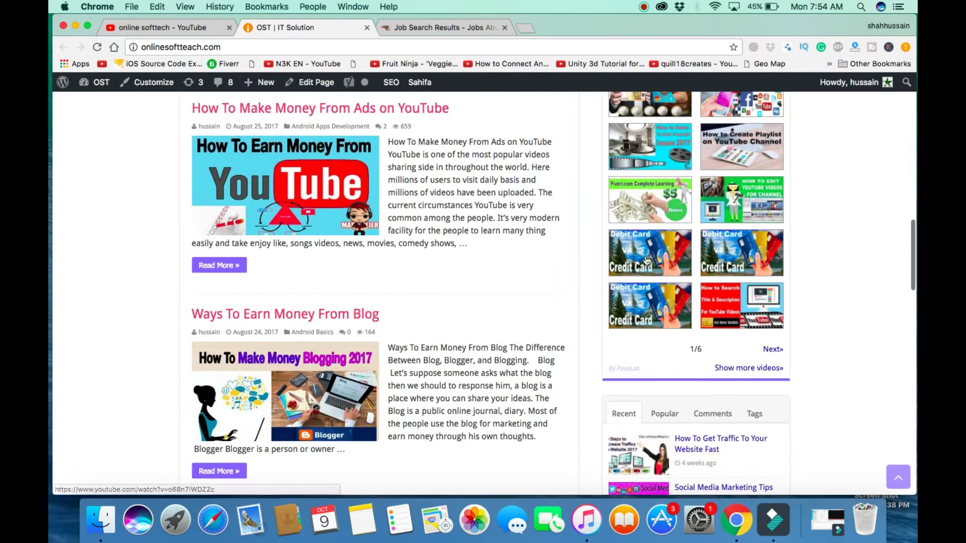
scroll(786, 255, "up", 17)
scroll(786, 257, "down", 7)
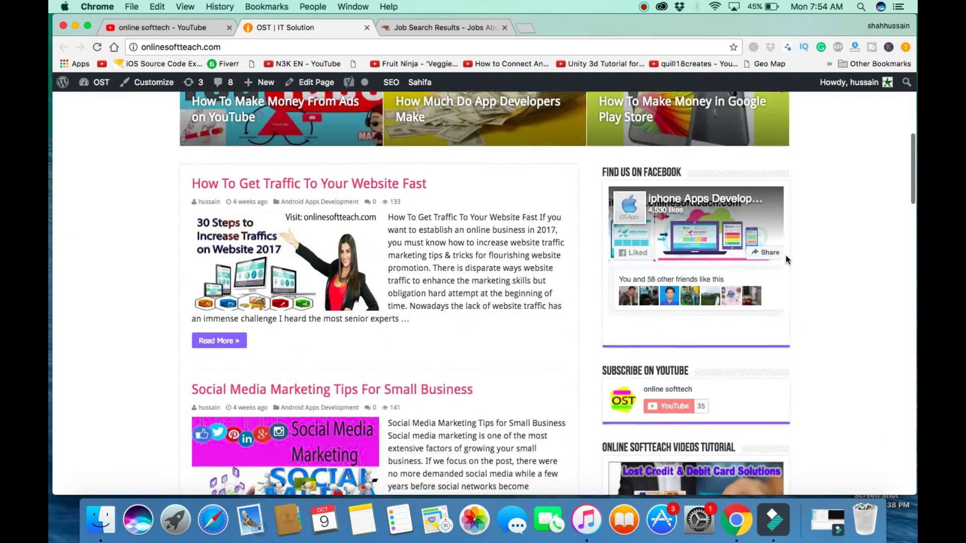
scroll(787, 260, "down", 2)
scroll(787, 259, "up", 1)
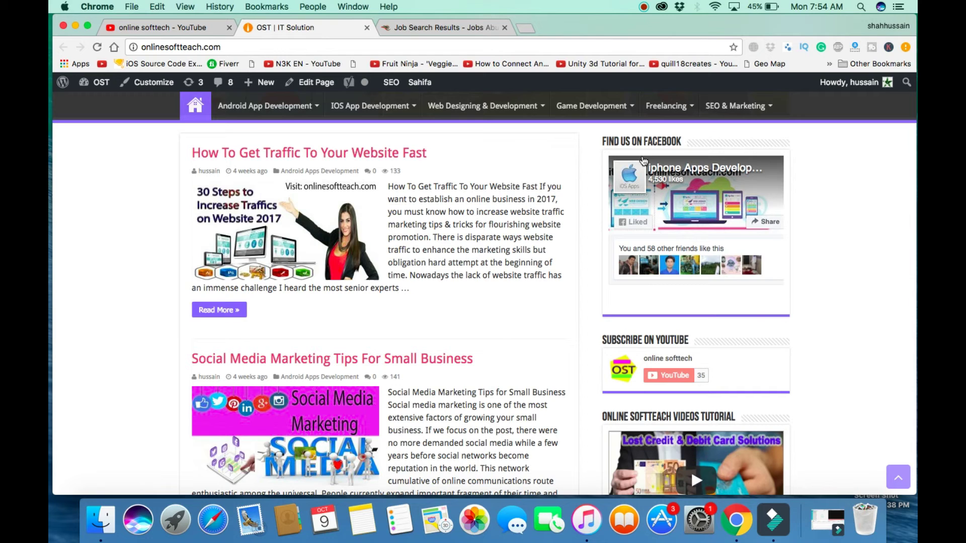
left_click(643, 8)
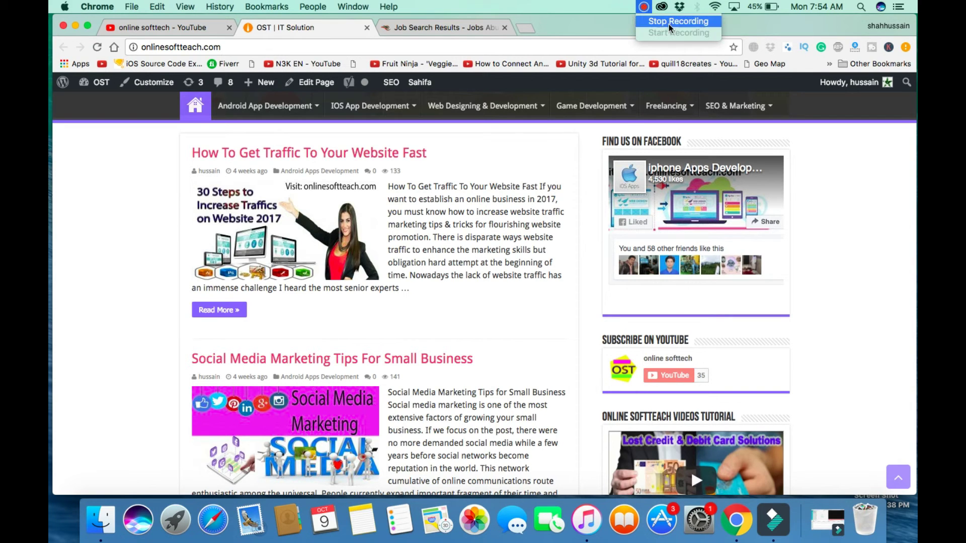